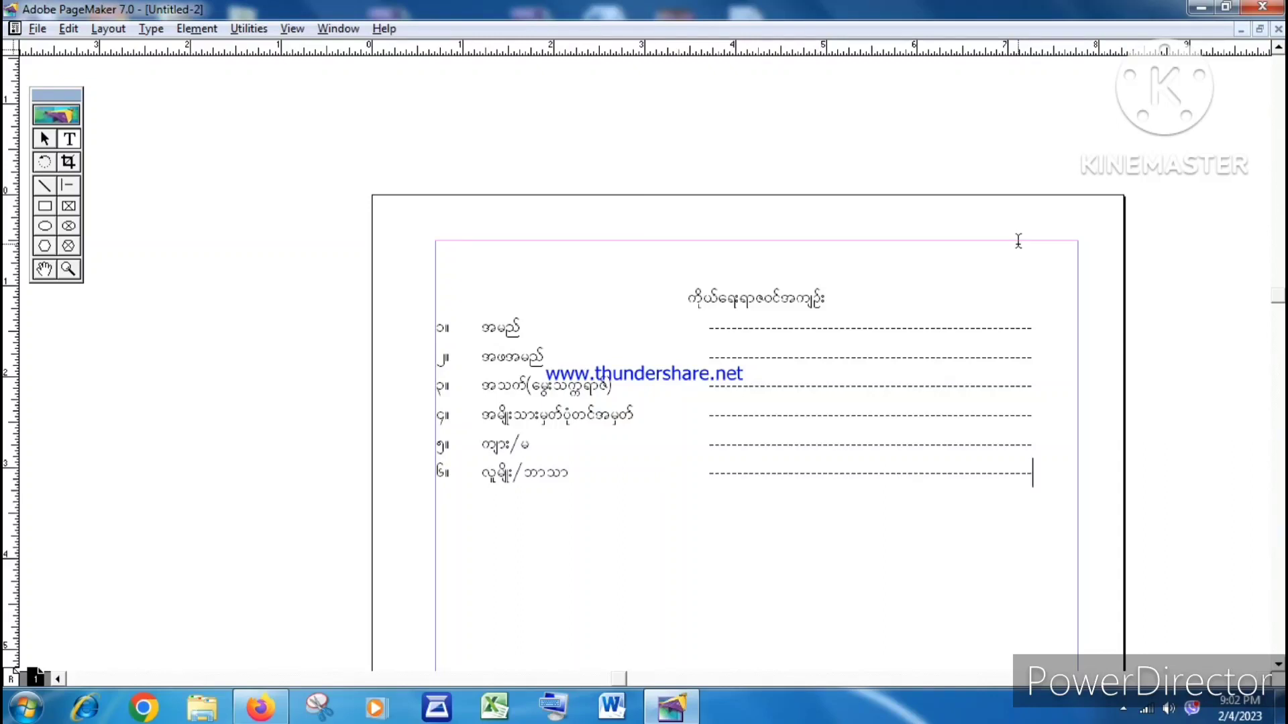
Add item ၇။ "အိမ်ထောင်ရှိ/မရှိ" below item ၆, followed by a dashed answer line
key("Return")
type("၇။")
key("Tab")
type("အိမ်ထောင်ရှိ")
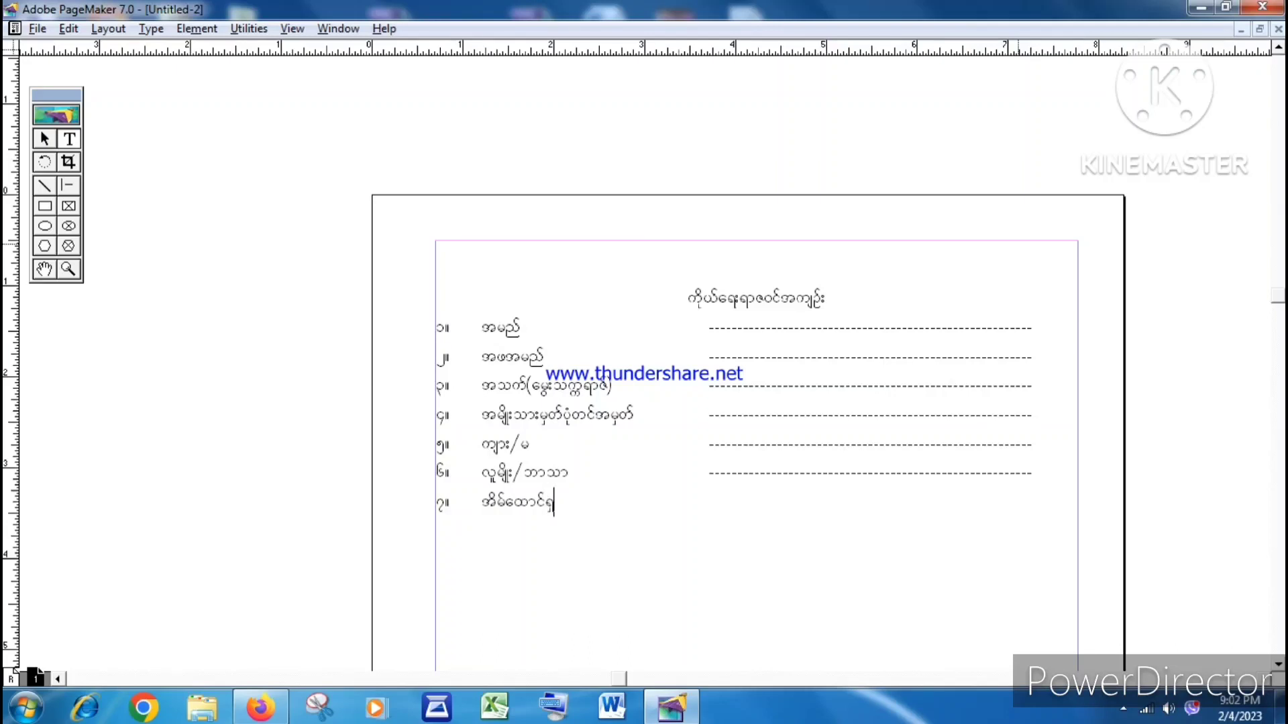
type("/မ")
type("ရှိ")
key("Tab")
key("Tab")
key("Tab")
key("Return")
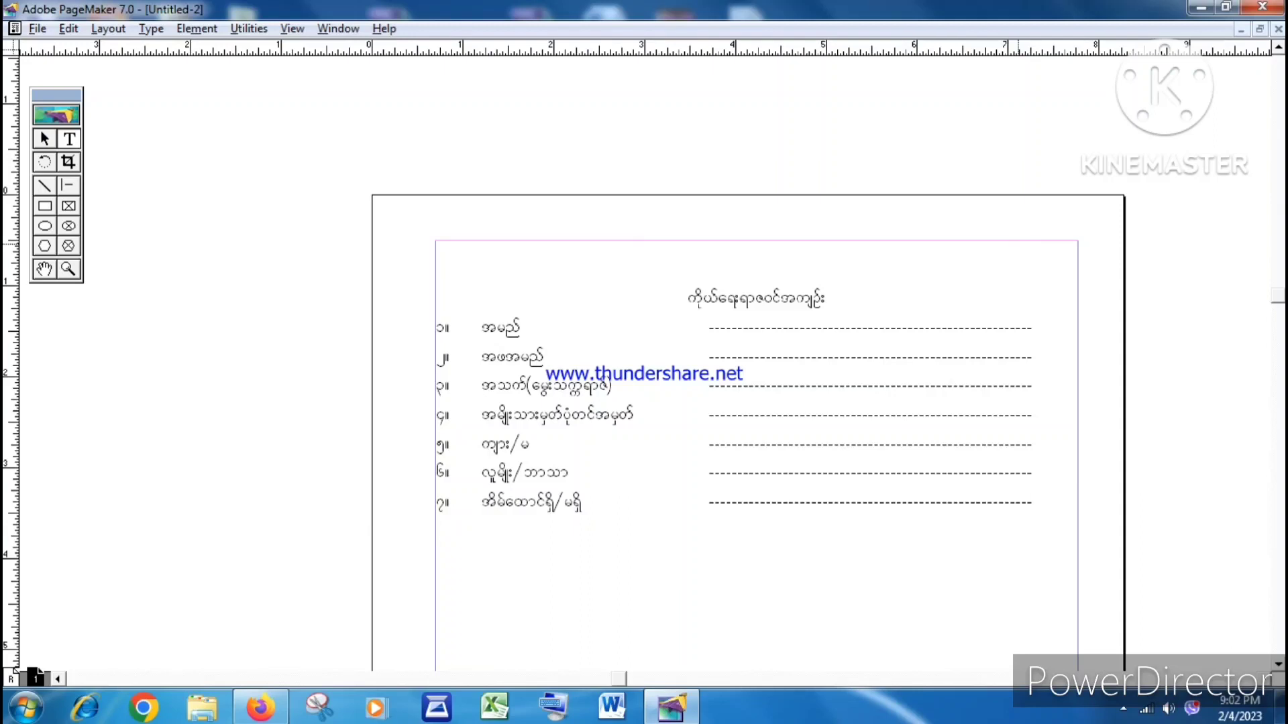
Add item ၈။ "ပညာအရည်အချင်း" with a dashed answer line
type("၈။")
key("Tab")
type("ပညာအရည်အချင်း")
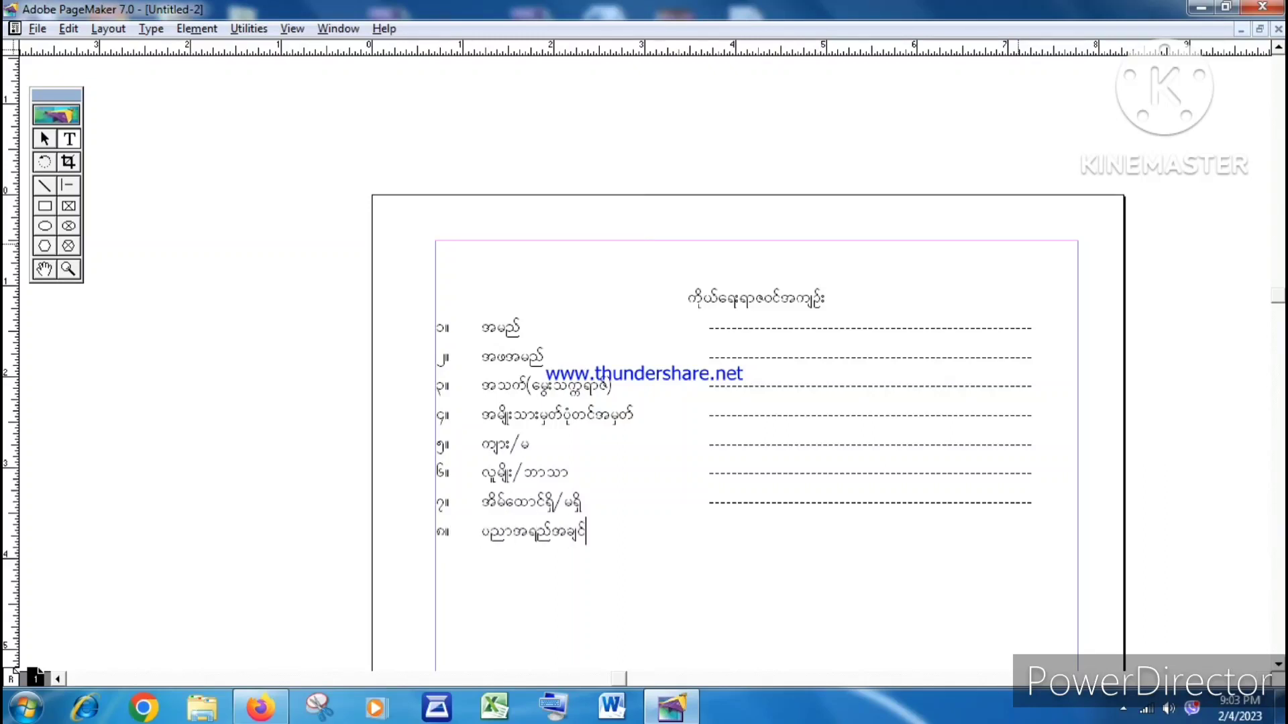
key("Tab")
key("Tab")
key("Tab")
key("Tab")
key("Return")
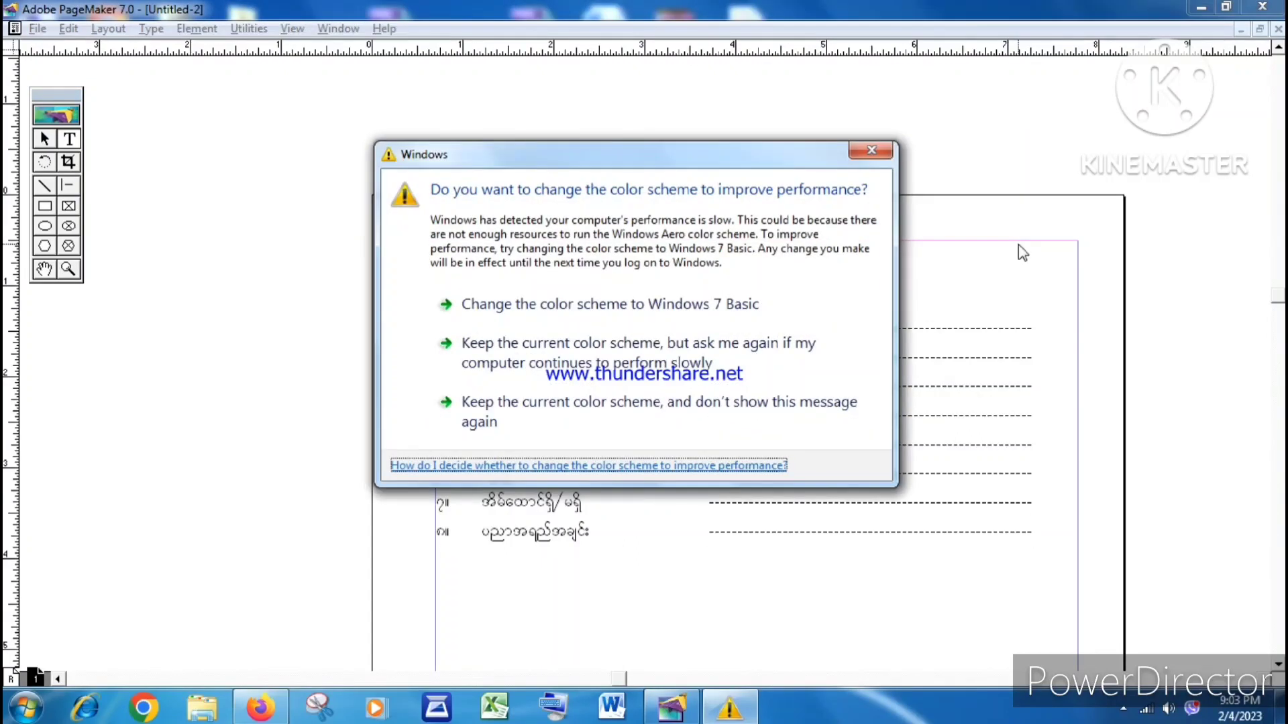
Dismiss the Windows color scheme prompt and add a second dashed answer line under item ၈
left_click(889, 149)
key("Tab")
key("Tab")
key("Tab")
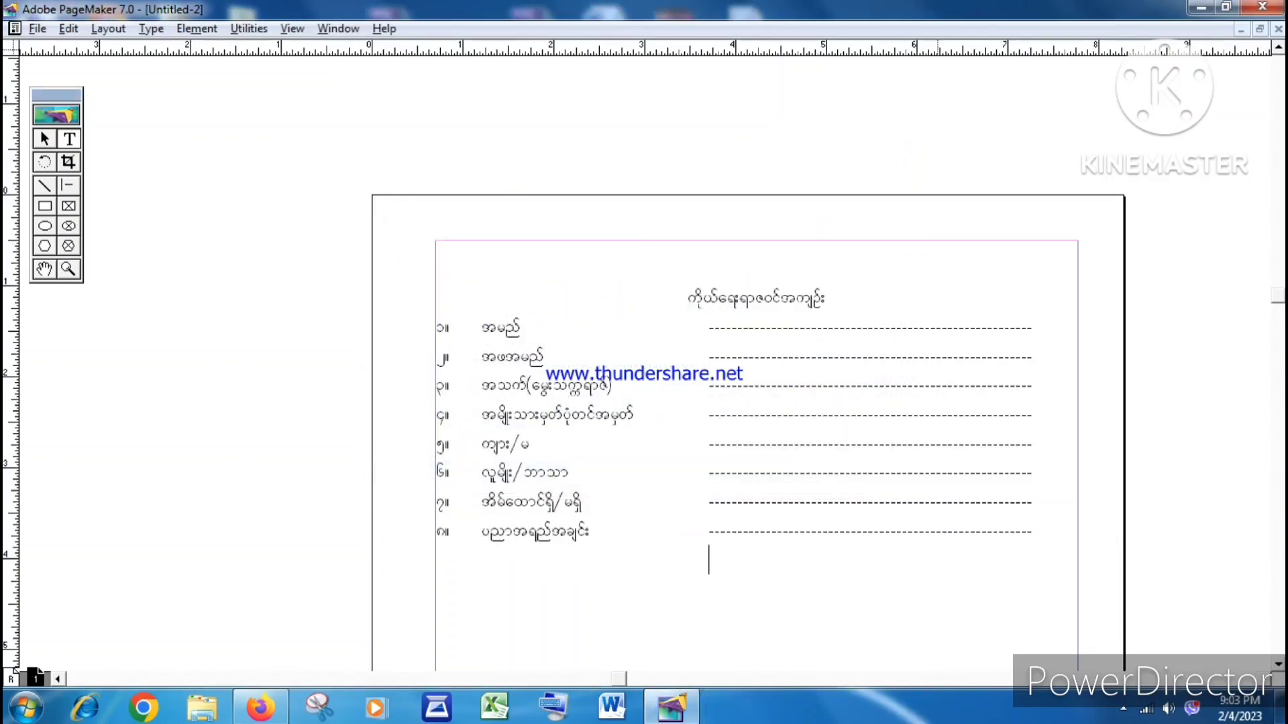
key("Tab")
key("Return")
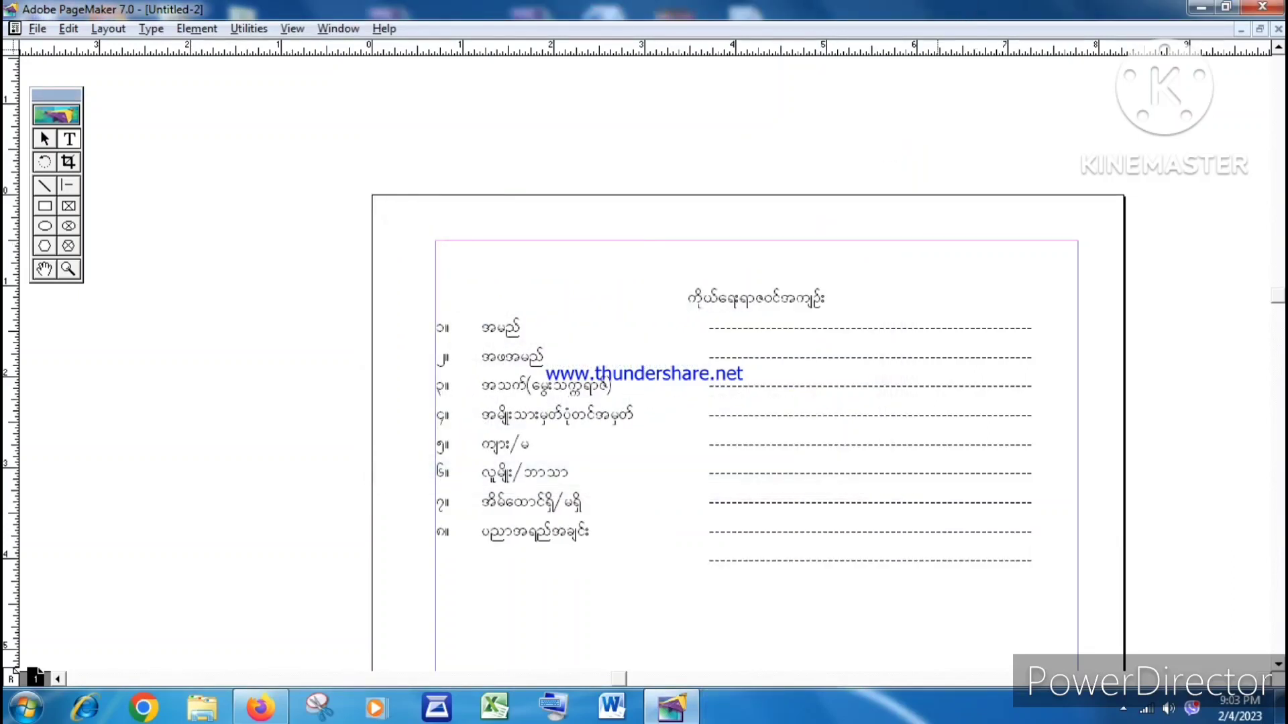
Add item ၉။ "တက်ရောက်ခဲ့သောသင်တန်း" with a dashed answer line
type("၉။")
key("Tab")
type("တက်ရောက်ခဲ့သောသင်")
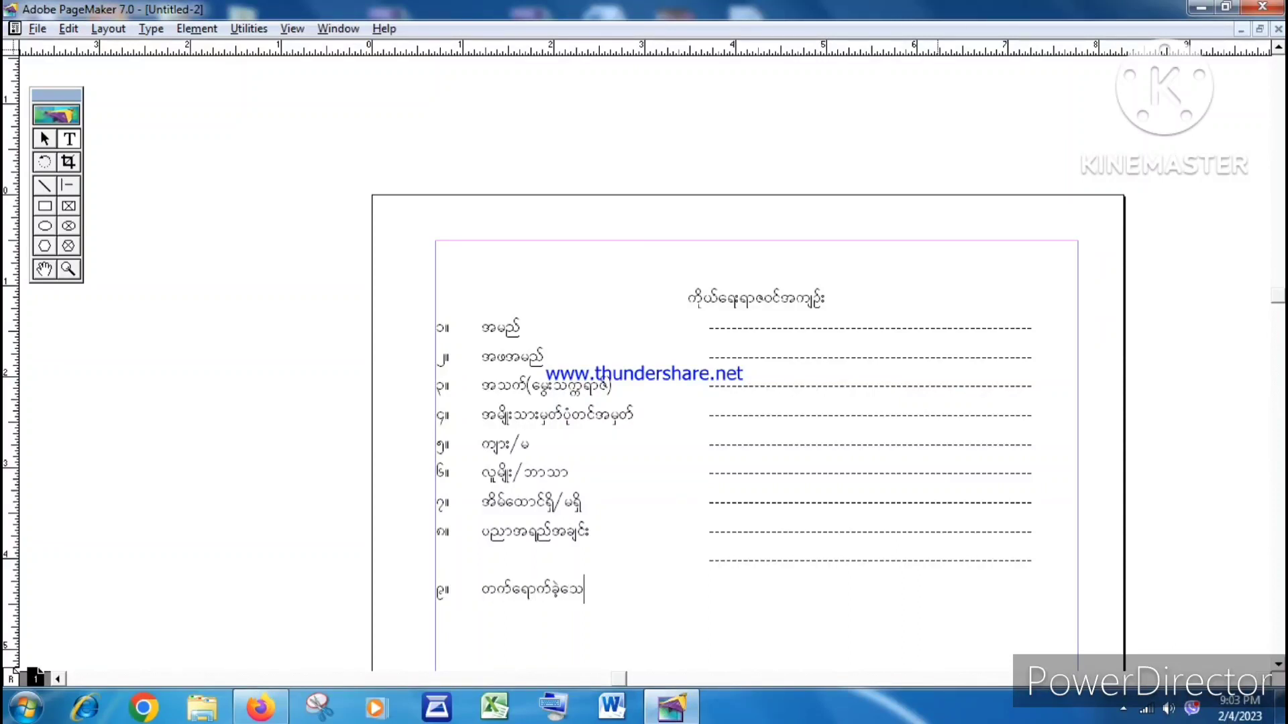
type("တန်း")
key("Tab")
key("Tab")
key("Return")
Add a second dashed answer line under item ၉, aligned with the one above
key("Tab")
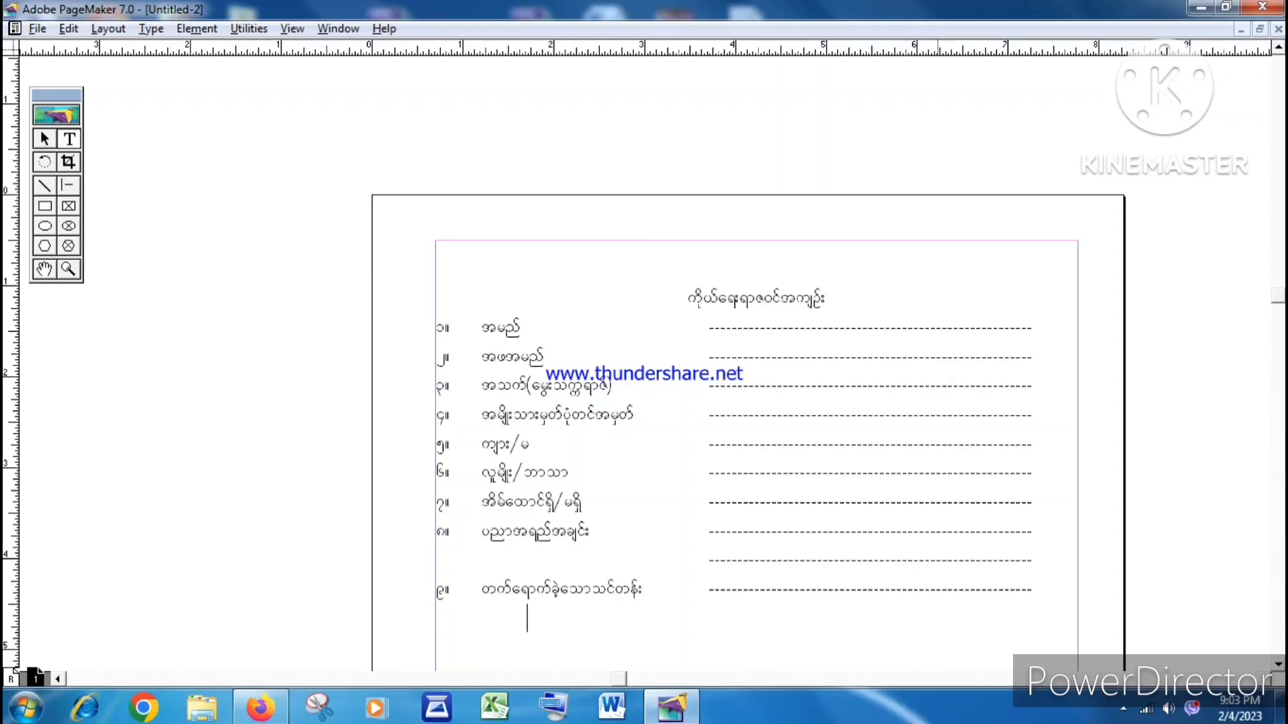
key("Tab")
key("Tab")
key("Tab")
key("Tab")
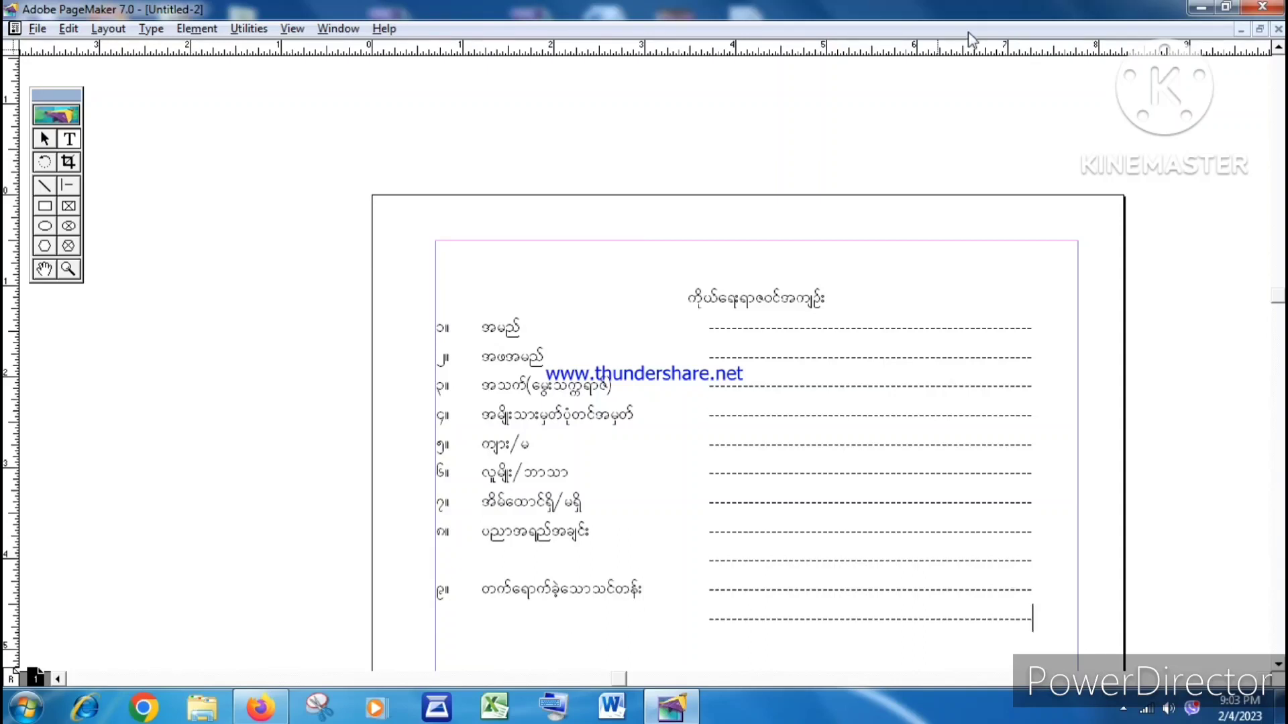
Add item ၁၀။ "လုပ်ငန်းအတွေ့အကြုံ" with a dashed answer line
key("Return")
type("၁၀။")
key("Tab")
type("လုပ်ငန်းအတွေ့အကြ")
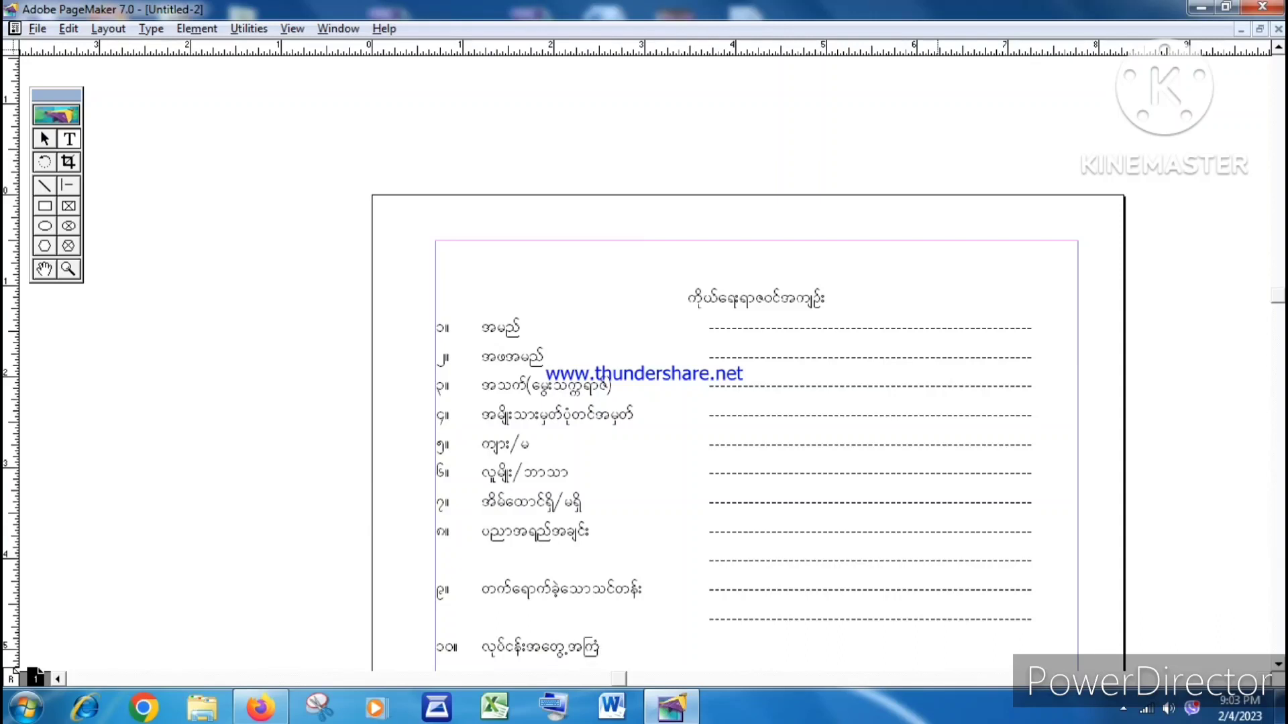
key("Tab")
key("Tab")
key("Tab")
key("Tab")
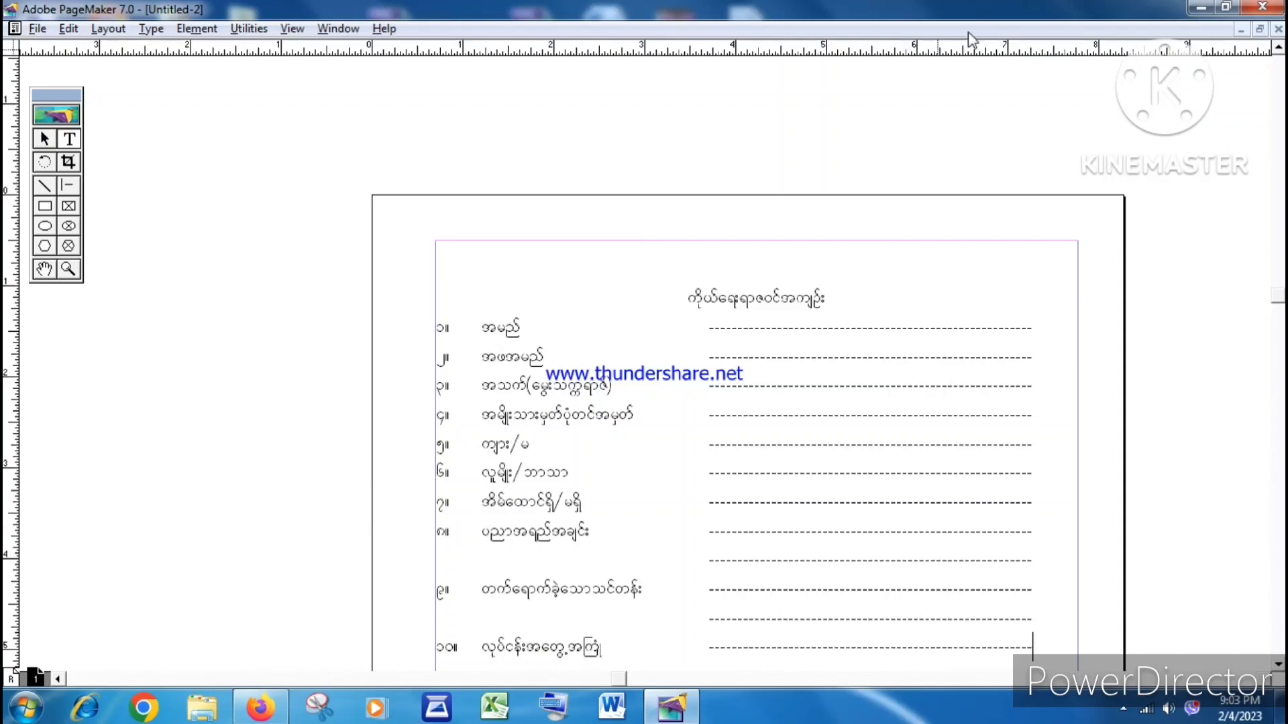
Add a second dashed answer line under item ၁၀, aligned with the one above
key("Return")
key("Tab")
key("Tab")
key("Tab")
key("Tab")
key("Tab")
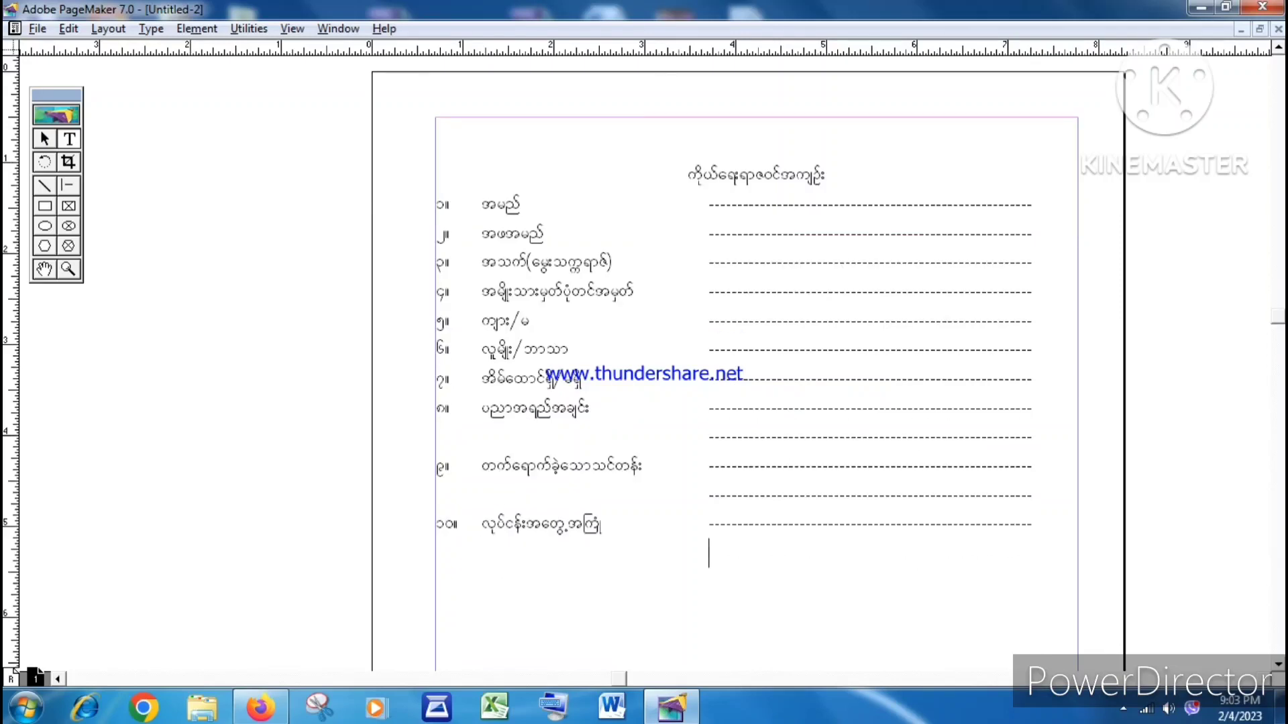
key("Tab")
Add item ၁၁။ "ဆက်သွယ်ရန်လိပ်စာ" with a dashed answer line
key("Return")
type("၁၁။")
key("Tab")
type("ဆက်သွယ်ရ")
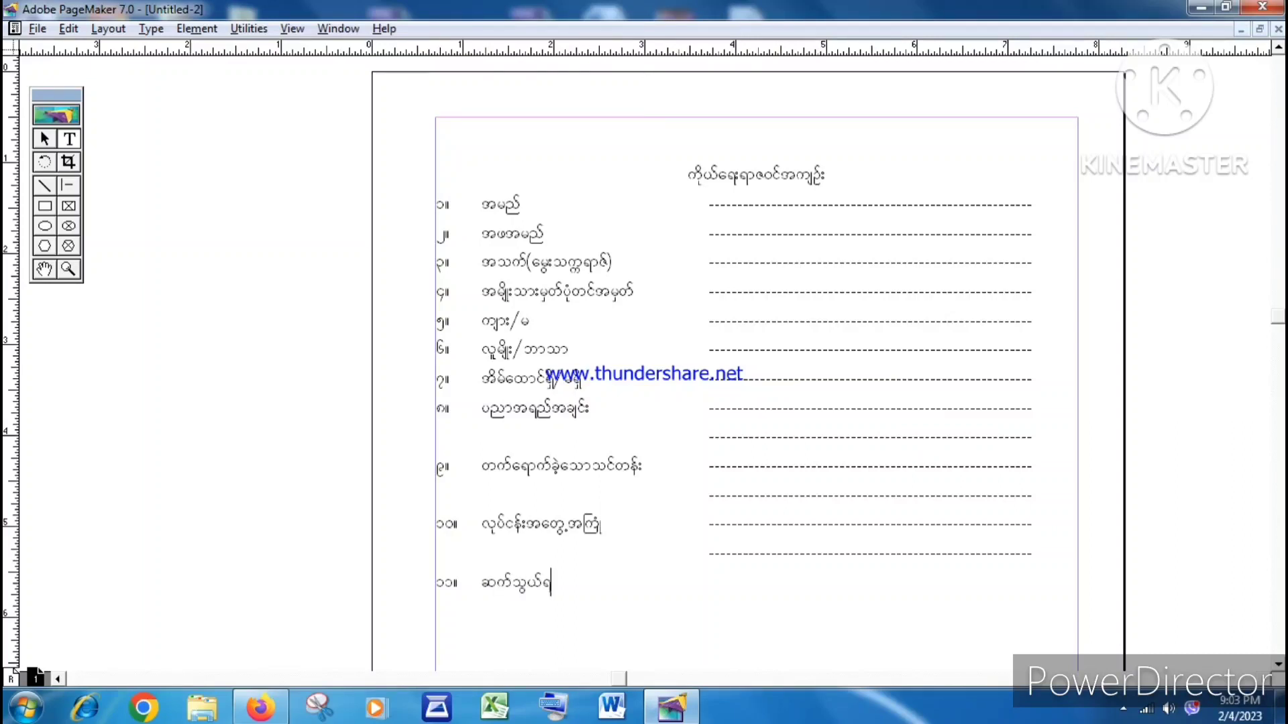
type("န်လိပ်စာဆဆ")
key("BackSpace")
key("BackSpace")
key("BackSpace")
type("ာ")
key("Tab")
key("Tab")
key("Tab")
key("Tab")
key("Return")
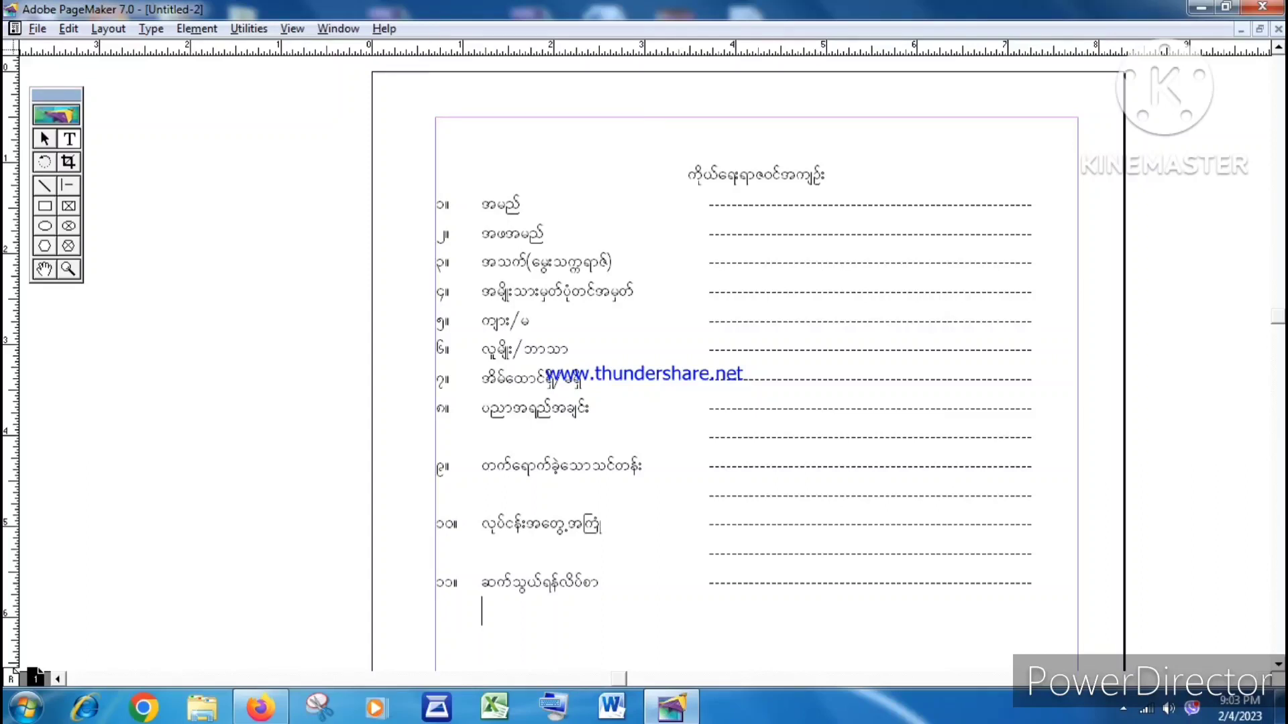
Add a second dashed answer line under item ၁၁, aligned with the one above
key("Tab")
key("Tab")
key("Tab")
key("Tab")
key("Tab")
key("Tab")
Add item ၁၂။ "တယ်လီဖုန်းနံပါတ်" with a dashed answer line
key("Return")
type("၁၂။")
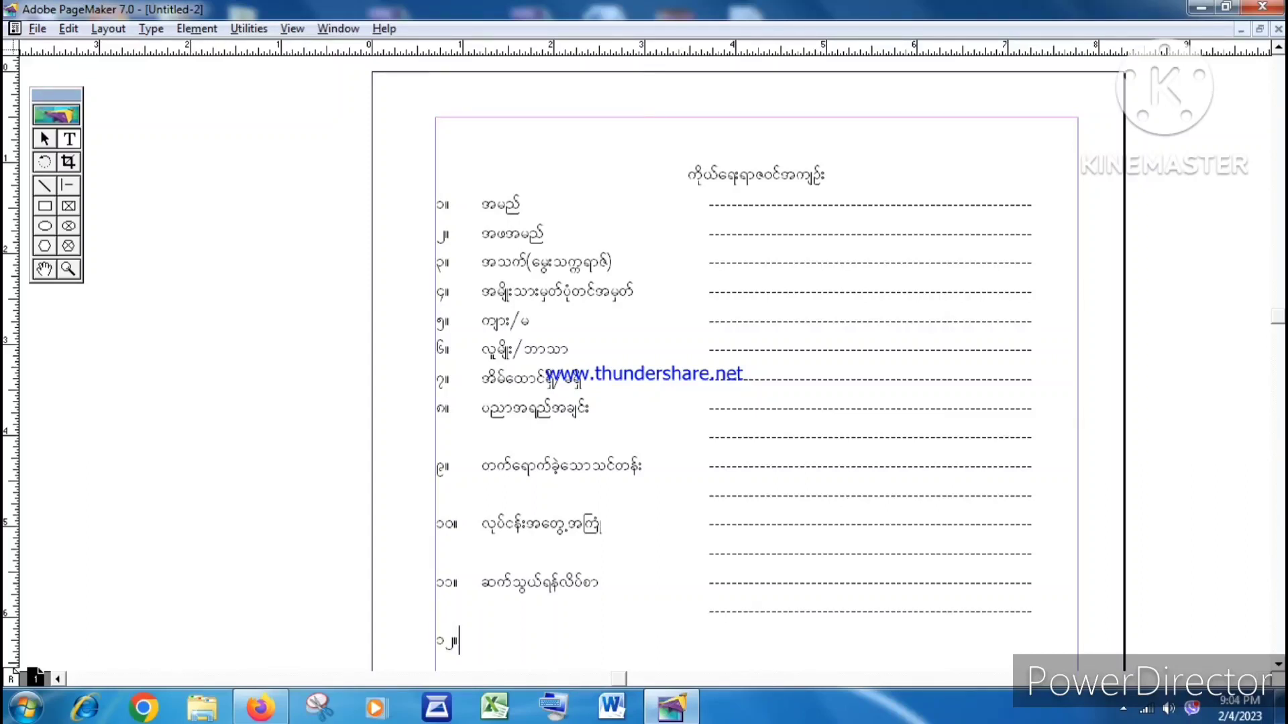
key("Tab")
type("တယ်လီဖုန်းနံပါတ်")
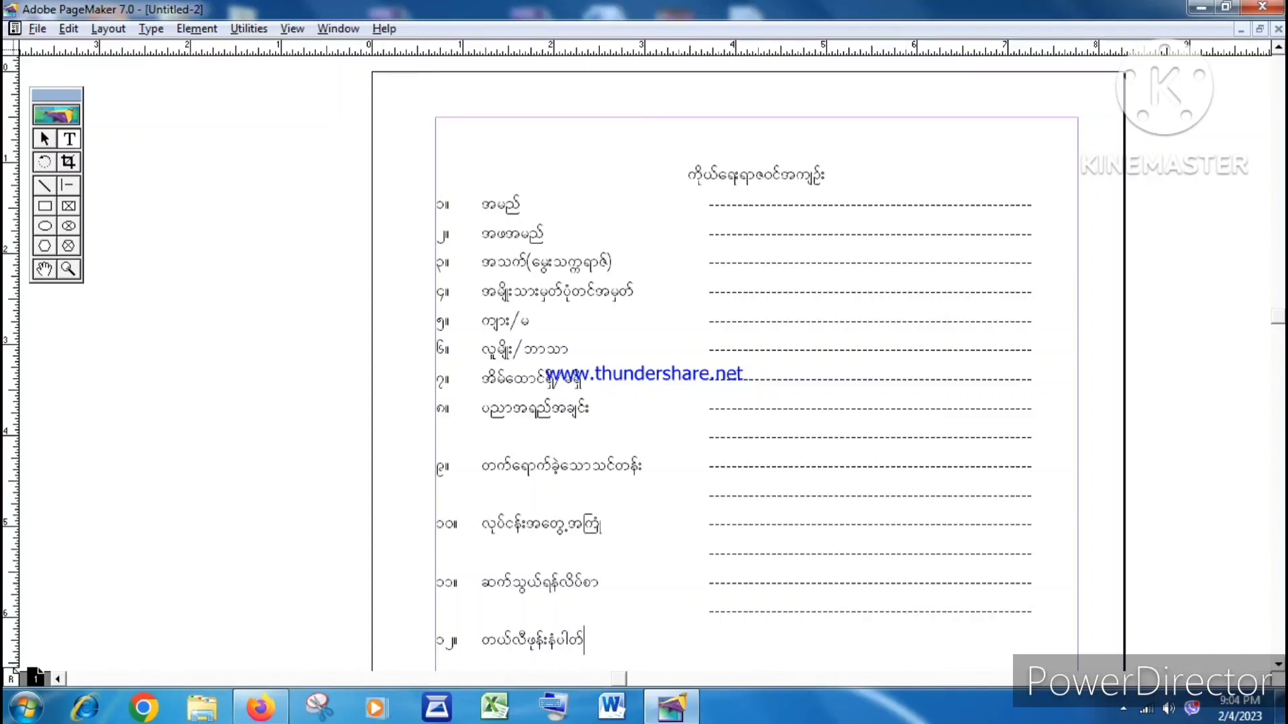
key("Tab")
key("Tab")
key("Tab")
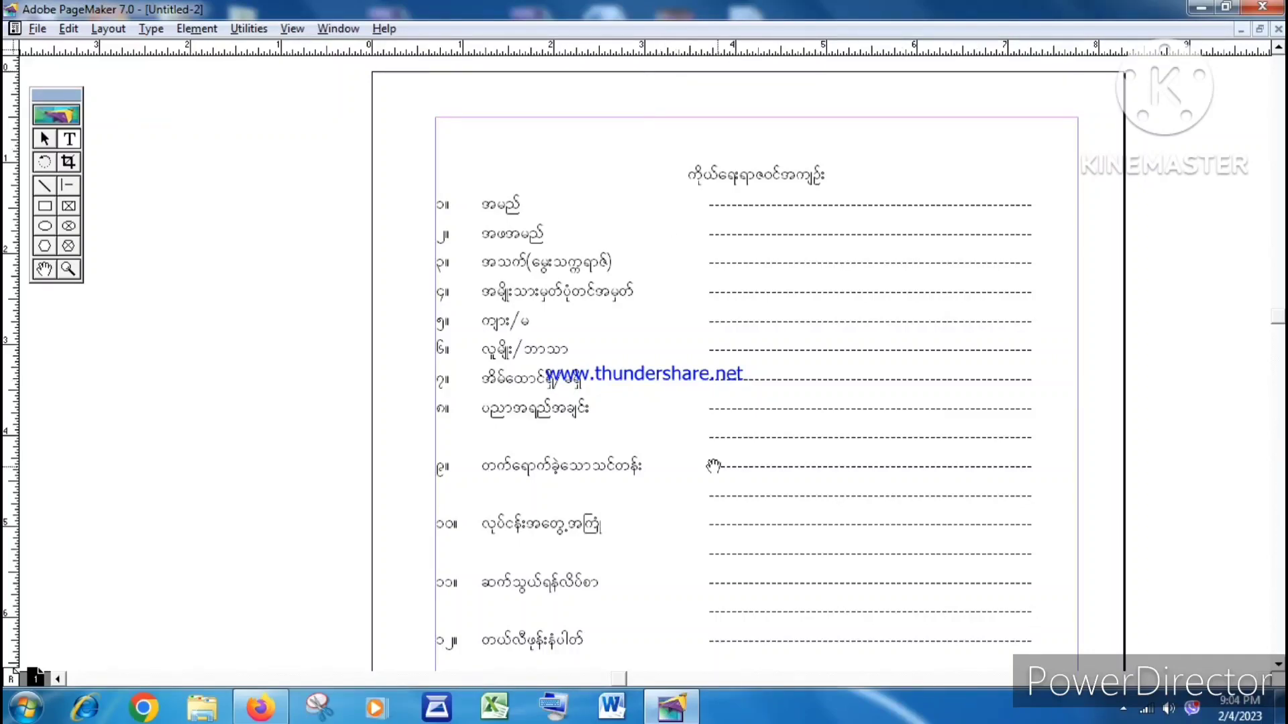
Move the whole form text block up so the title sits just below the page's top margin
left_click_drag(718, 467, 644, 415)
left_click_drag(624, 468, 608, 432)
key("ctrl+minus")
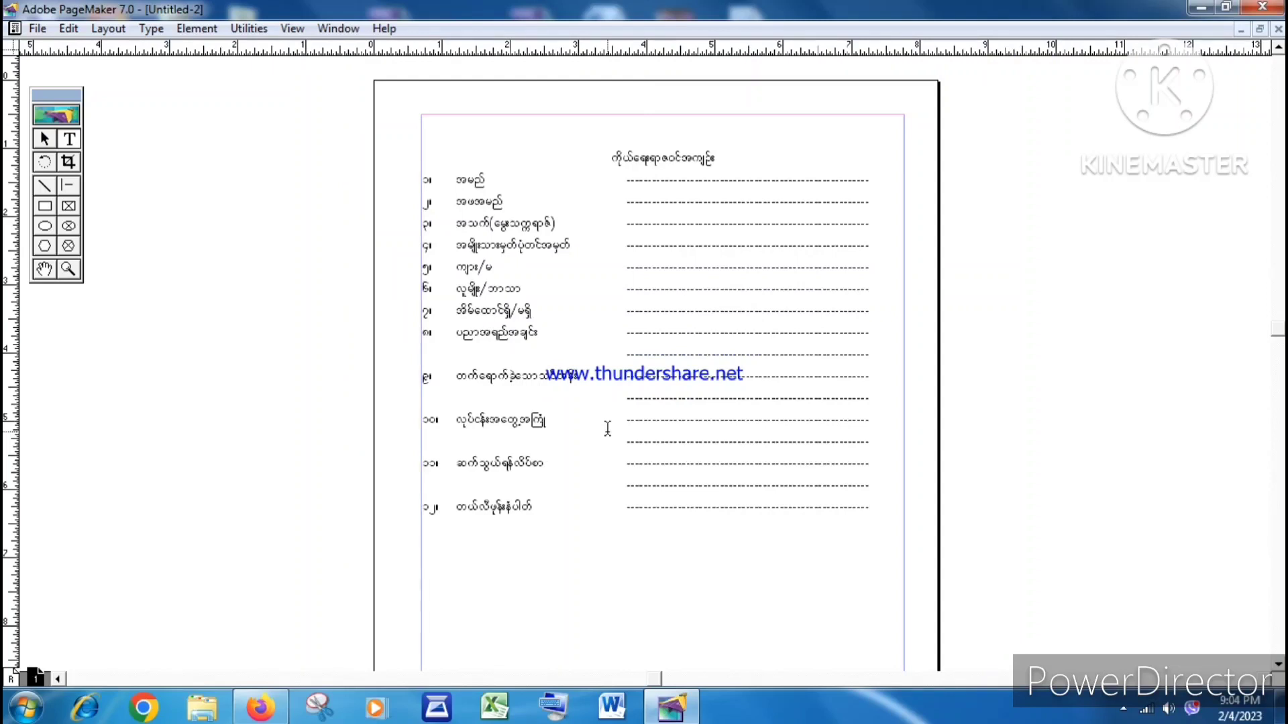
left_click_drag(638, 314, 621, 421)
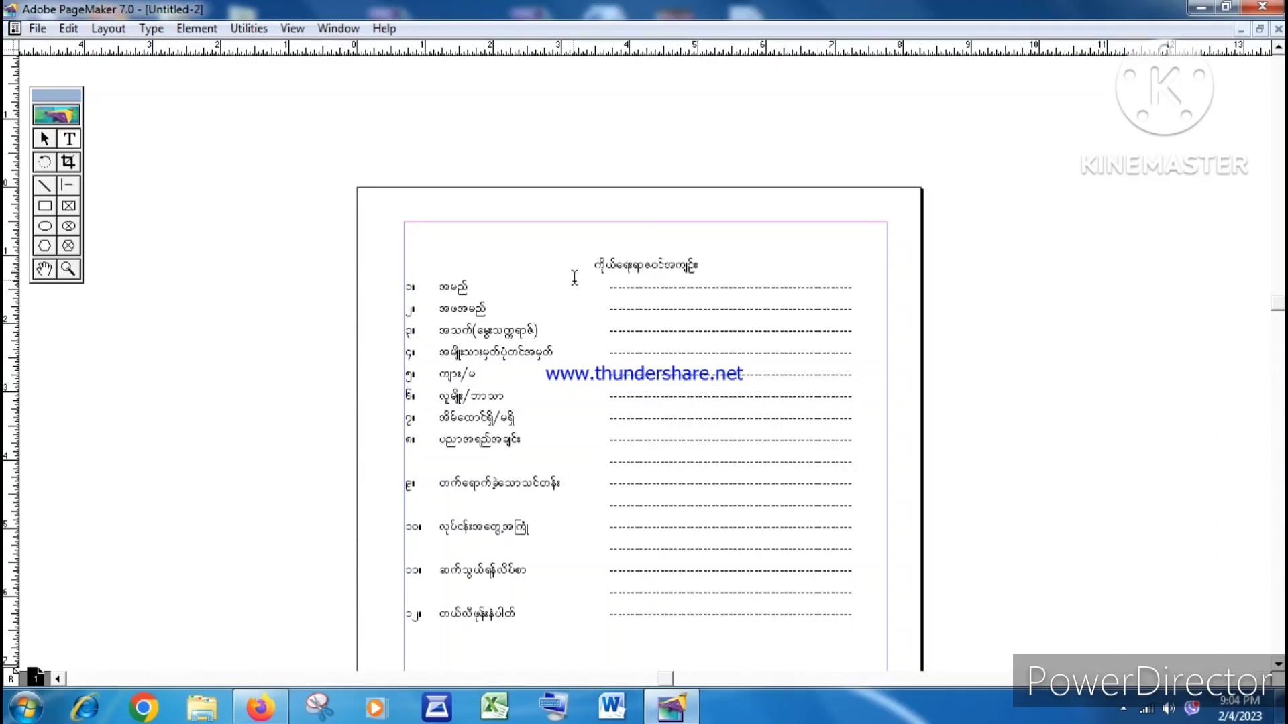
key("F9")
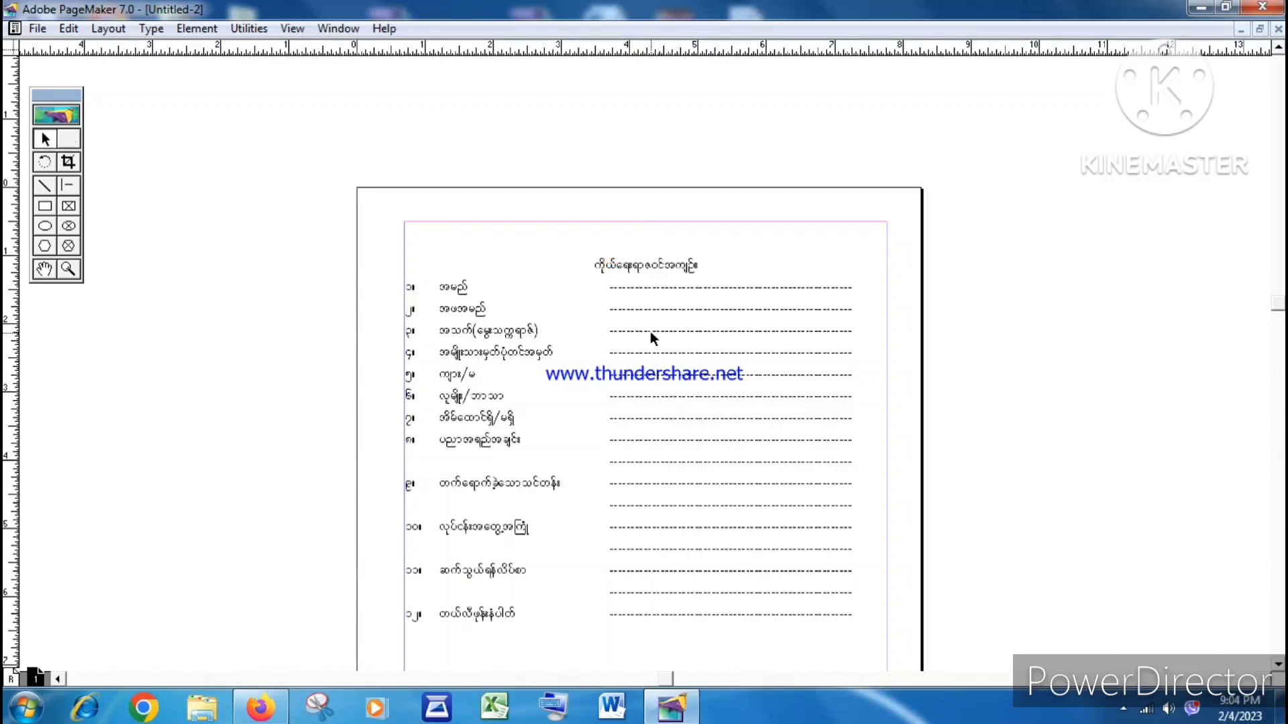
left_click(650, 333)
key("ctrl+Up")
key("ctrl+Up")
key("ctrl+Up")
key("ctrl+Up")
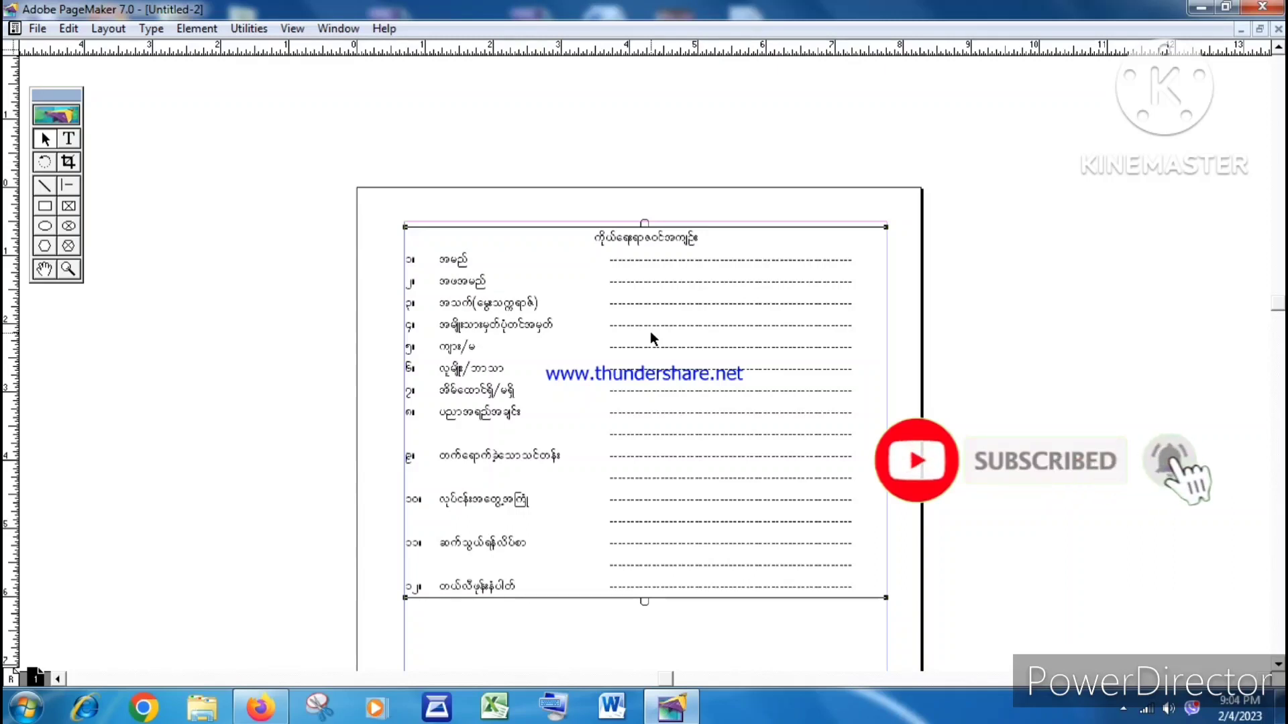
Insert a blank line between the form title and item ၁
key("F9")
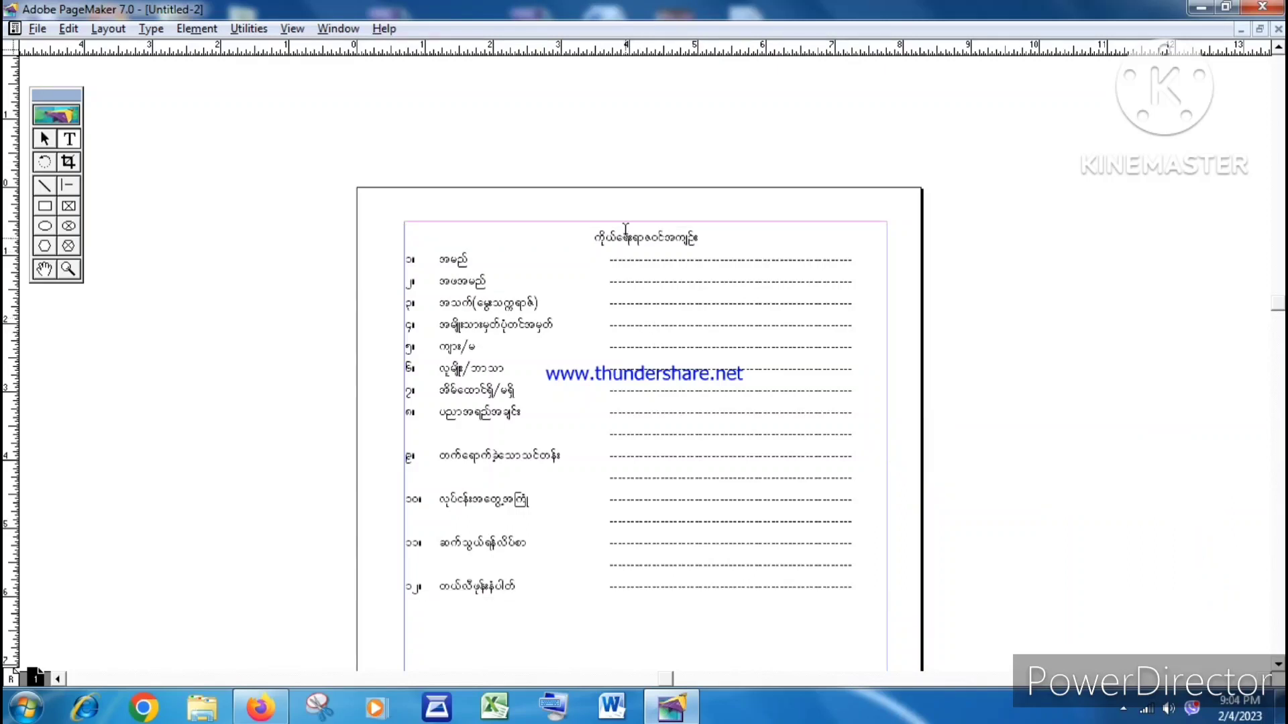
left_click(617, 259)
key("Home")
key("Return")
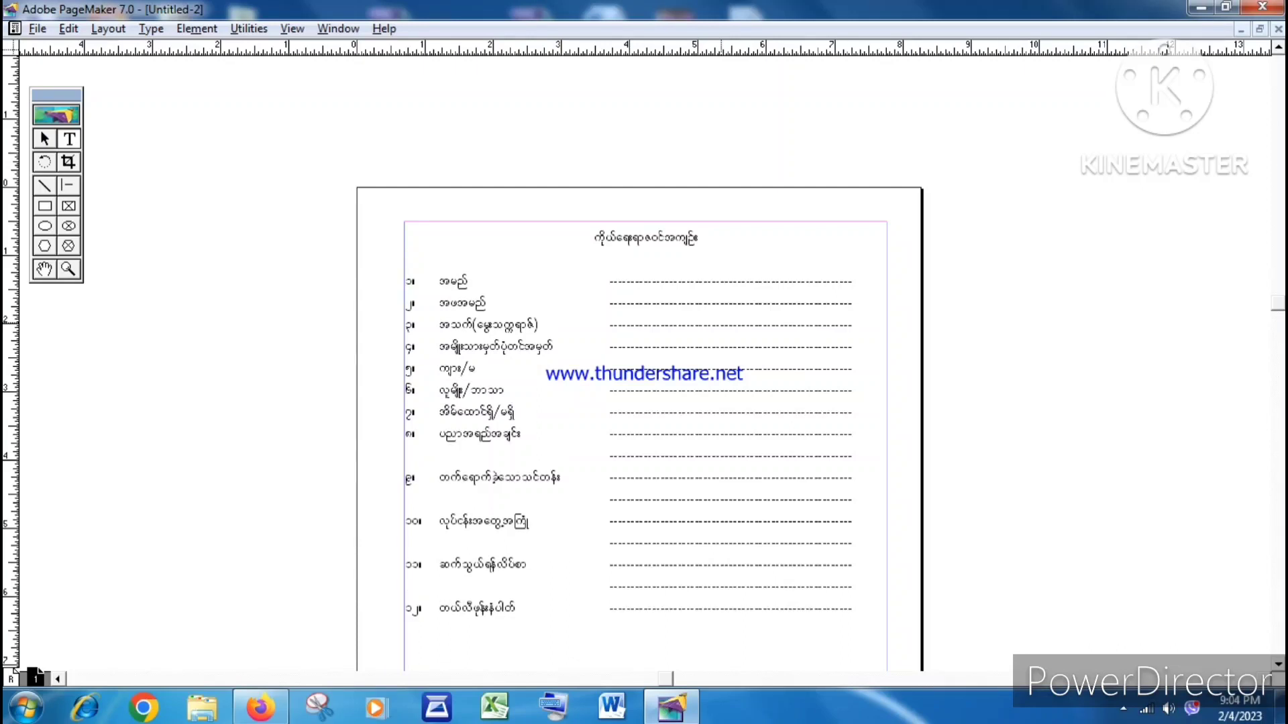
Make the title "ကိုယ်ရေးရာဇဝင်အကျဉ်း" bold and underlined, with a font size of 20 points
left_click(588, 239)
key("shift+End")
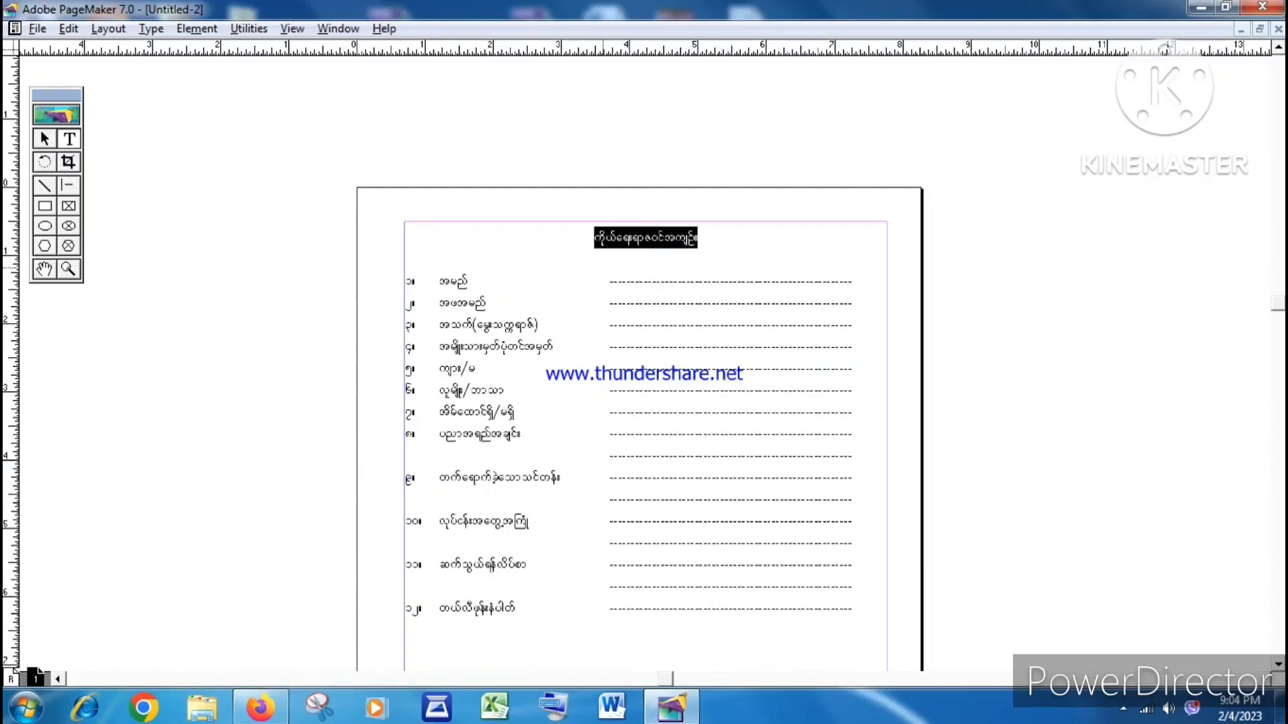
key("ctrl+shift+b")
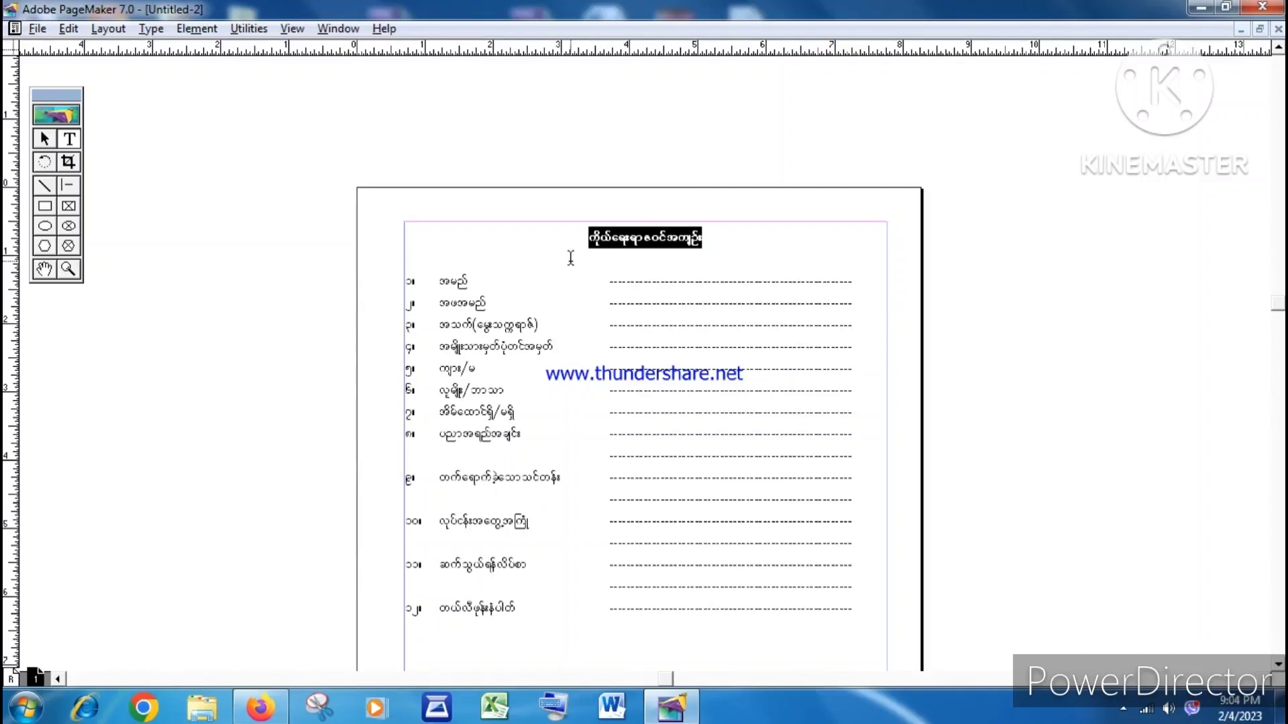
key("ctrl+t")
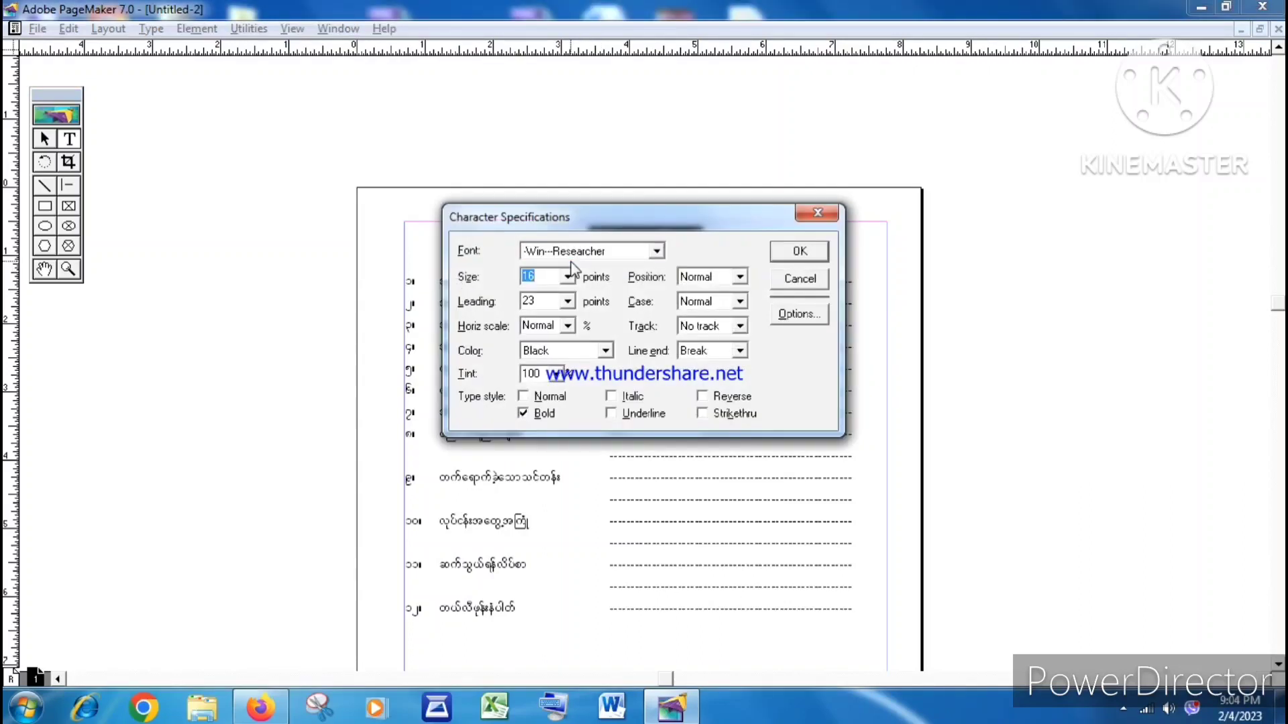
type("20")
key("Return")
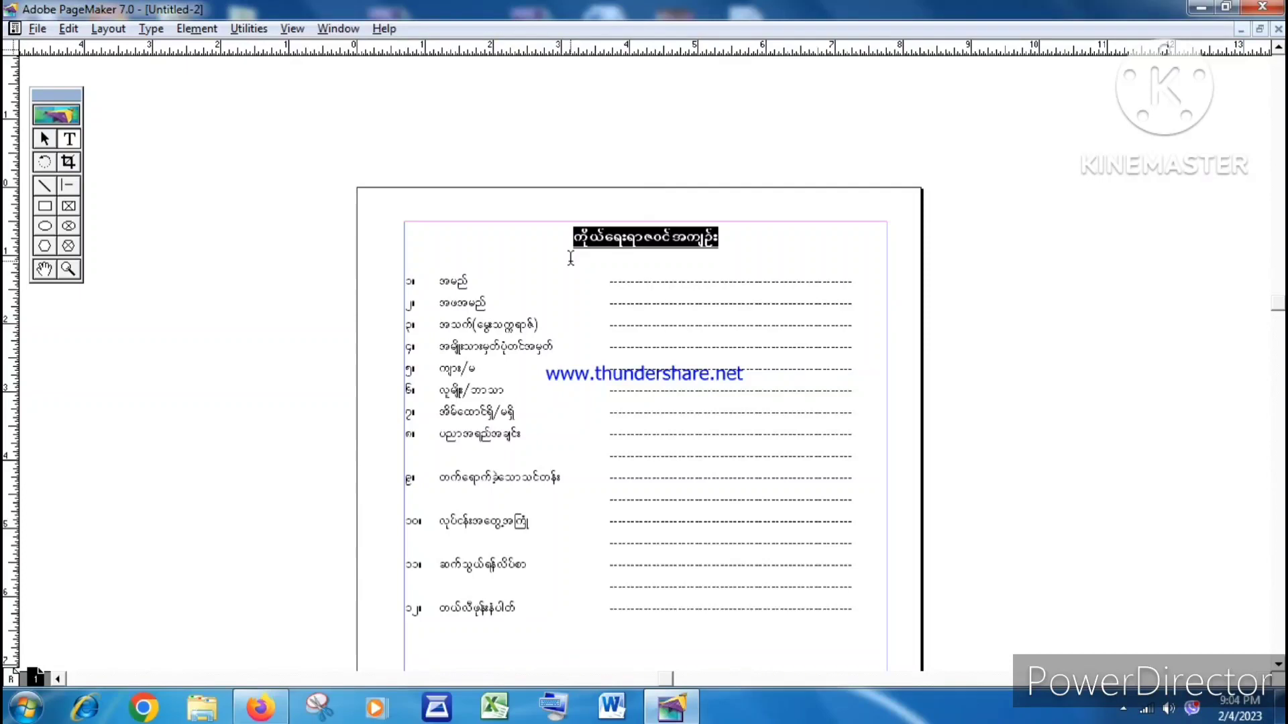
Set the form title's font size to 25 points
key("ctrl+t")
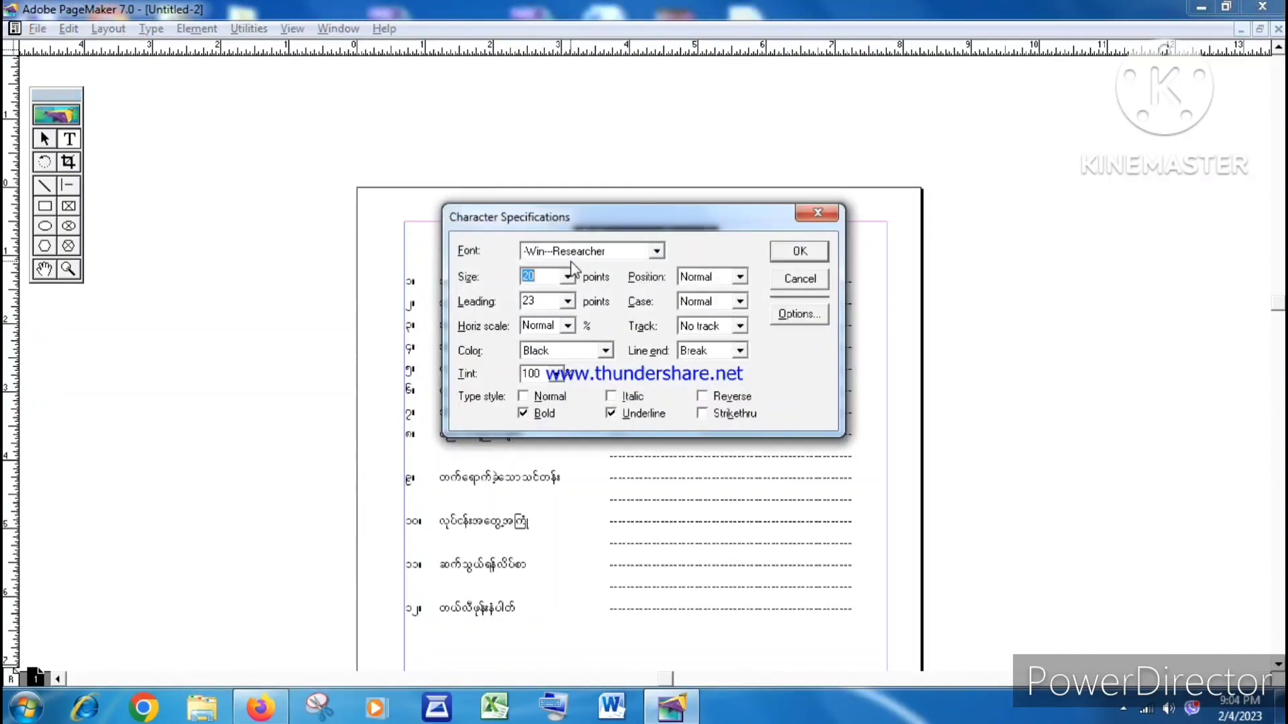
type("25")
key("Return")
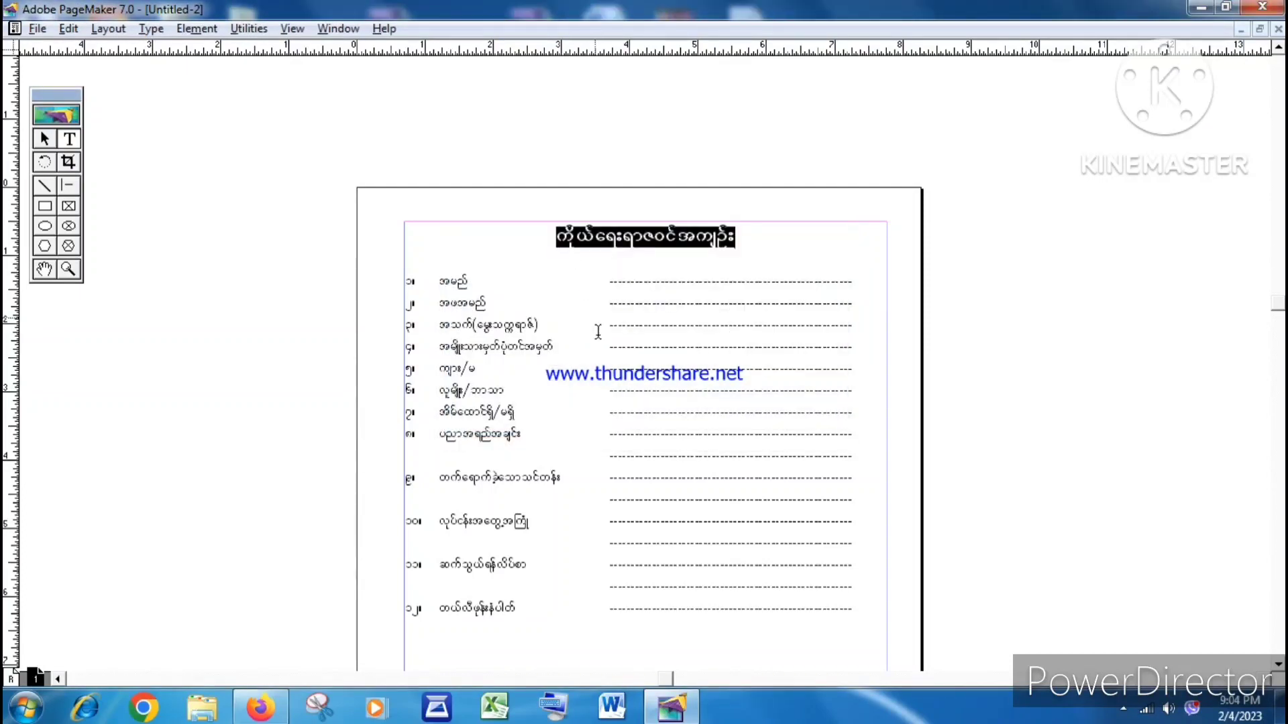
Insert two more blank lines above item ၁ to widen the gap below the title
left_click(641, 285)
key("Home")
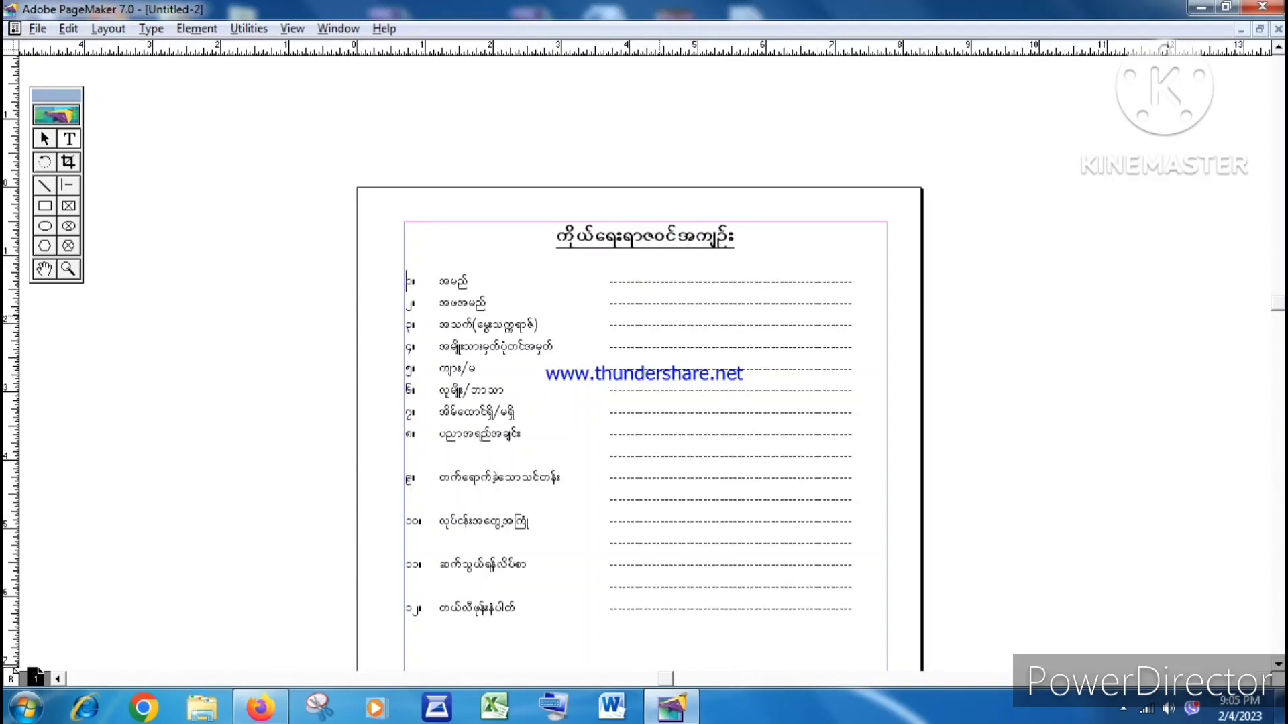
key("Return")
key("Return")
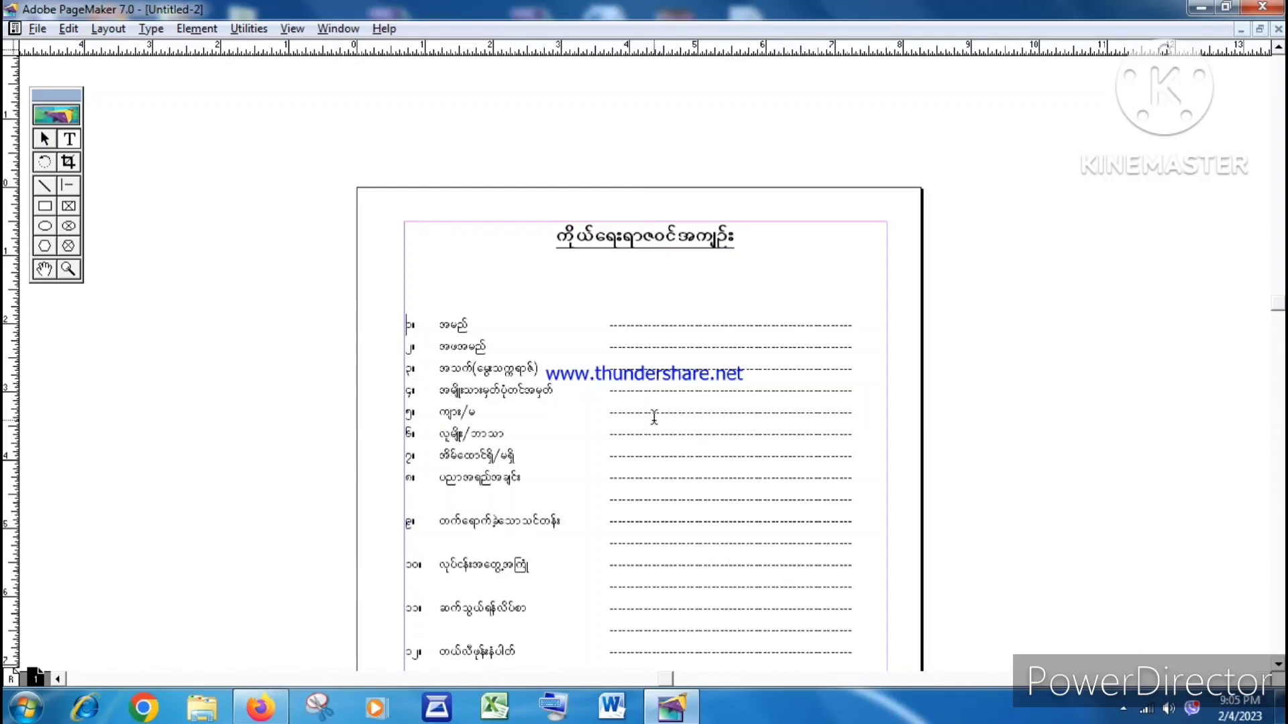
Set the leading of all the lines from item ၁ through item ၁၂ to 30 points
scroll(654, 419, "down", 1)
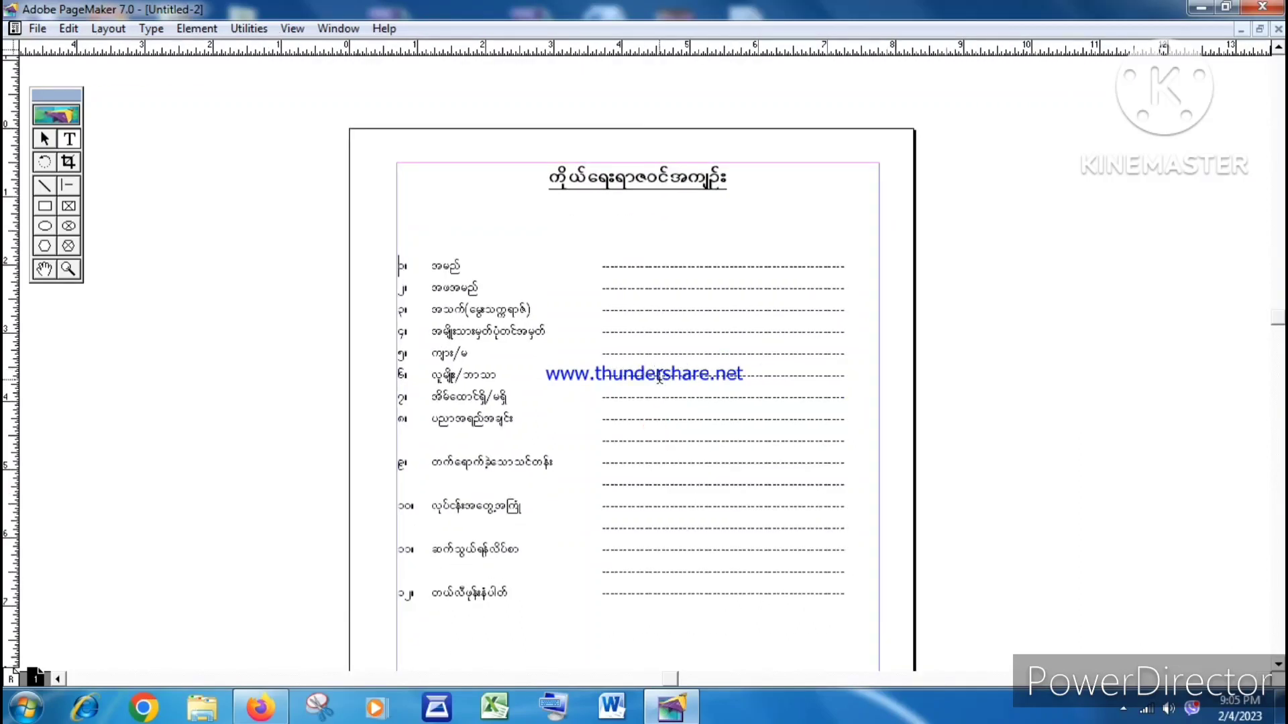
key("shift+End")
key("shift+Down")
key("shift+Down")
key("shift+Down")
key("shift+Down")
key("shift+Down")
key("shift+Down")
key("shift+Down")
key("shift+Down")
key("shift+Down")
key("shift+Down")
key("shift+Down")
key("shift+Down")
key("shift+Down")
key("shift+Down")
key("shift+Down")
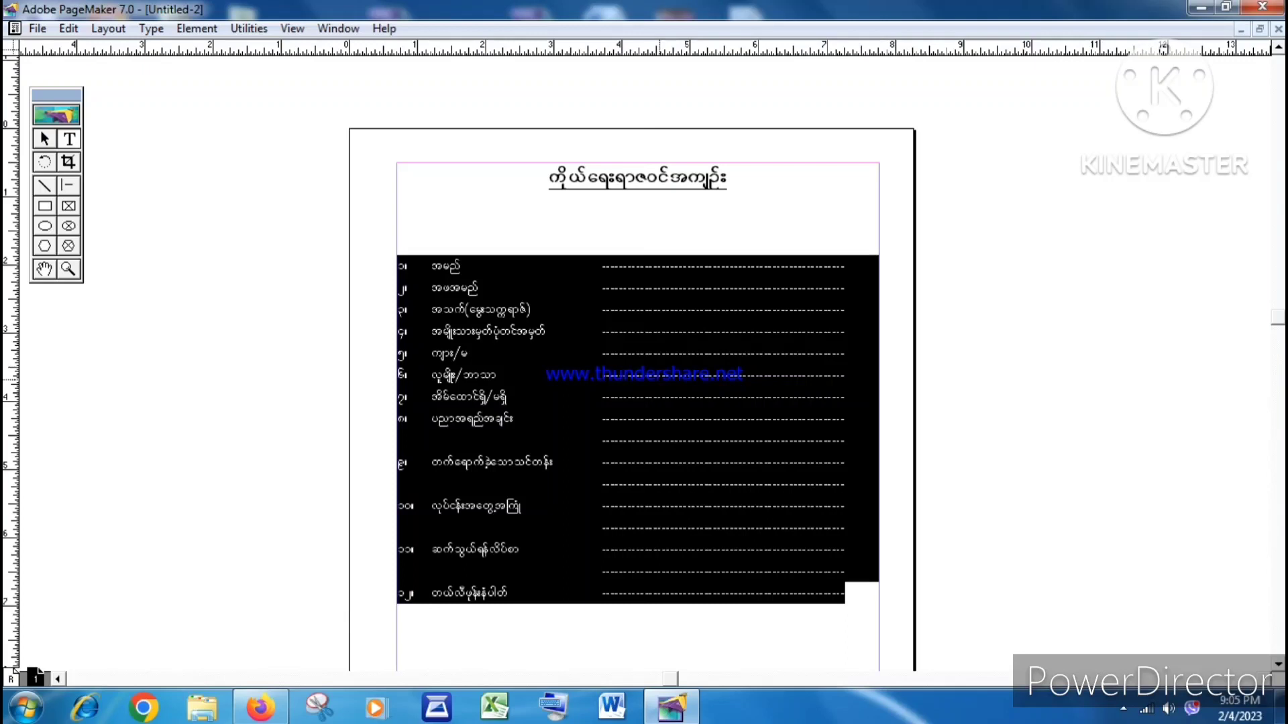
key("ctrl+t")
key("Tab")
key("Tab")
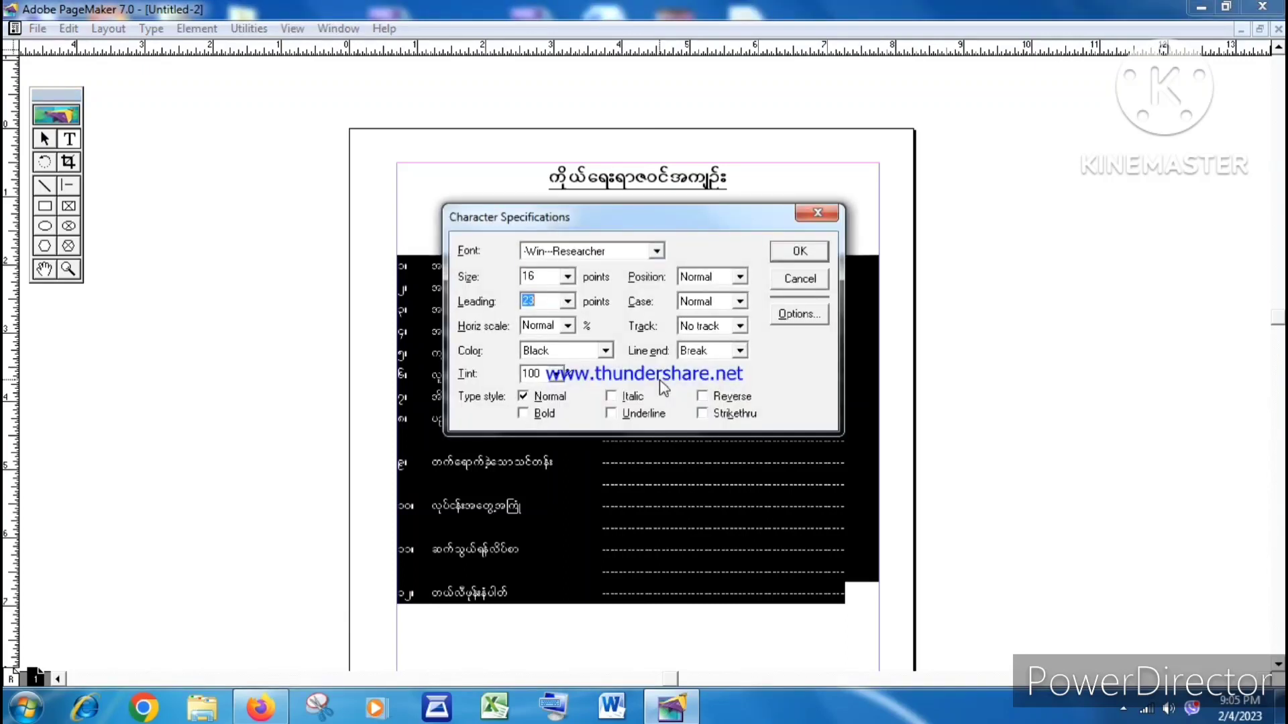
type("30")
key("Return")
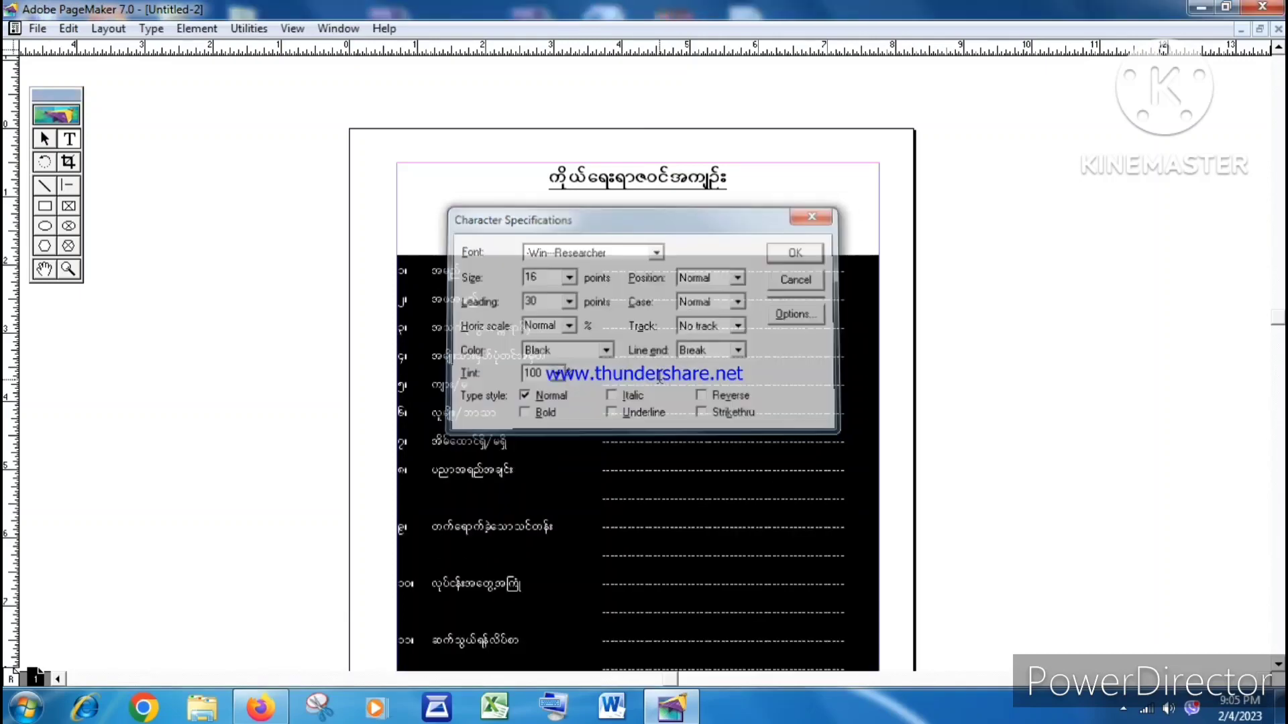
Set the leading of the lines from item ၁ through item ၁၂ to 35 points
left_click_drag(617, 491, 594, 354)
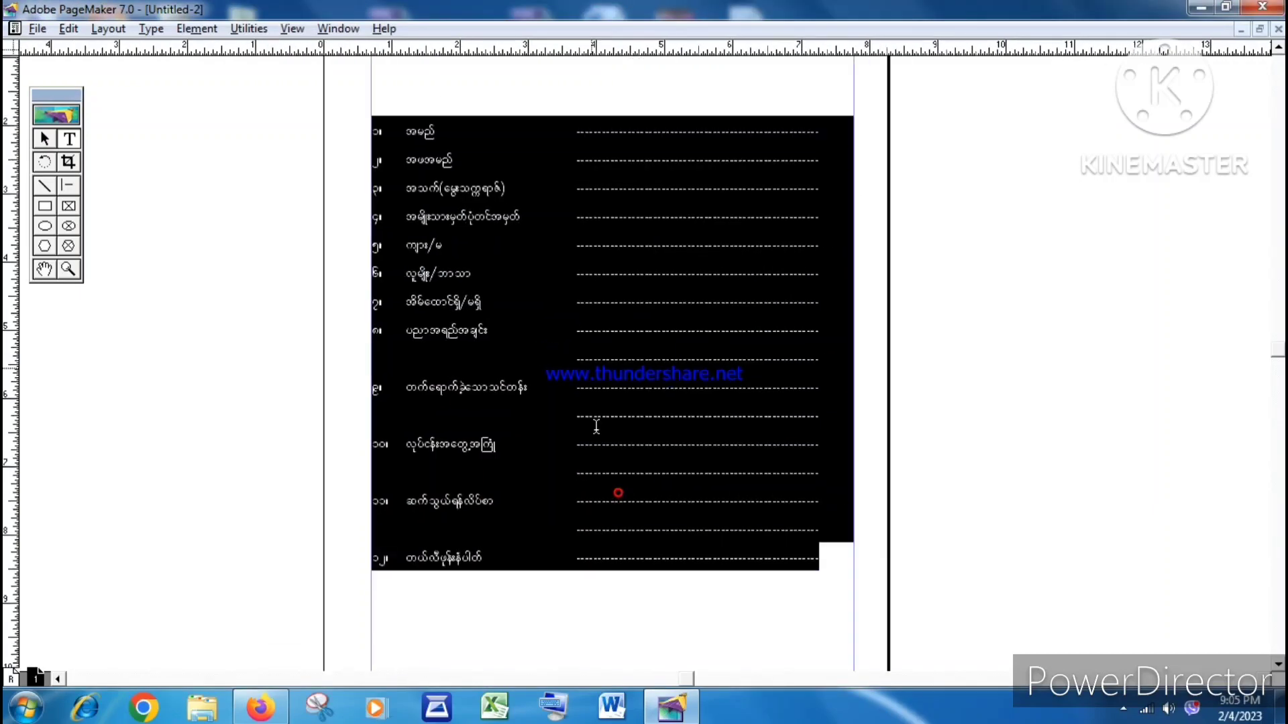
left_click_drag(598, 468, 596, 357)
left_click_drag(574, 240, 570, 479)
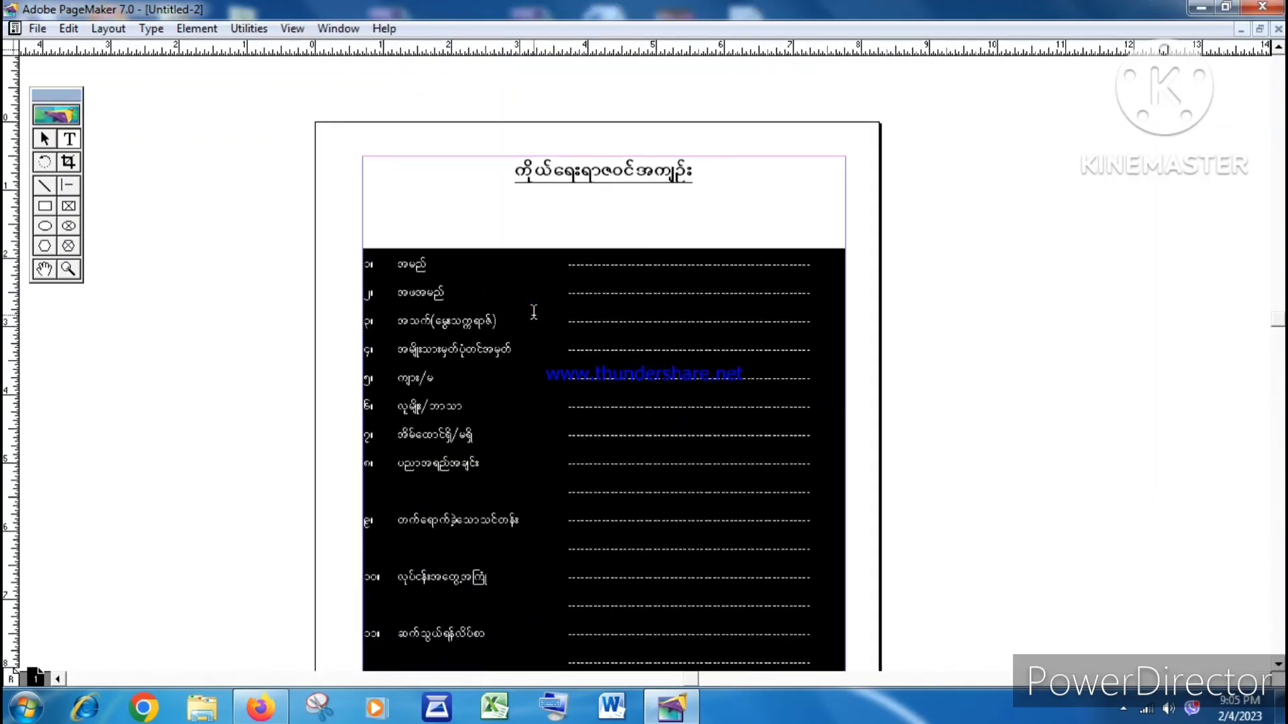
key("ctrl+t")
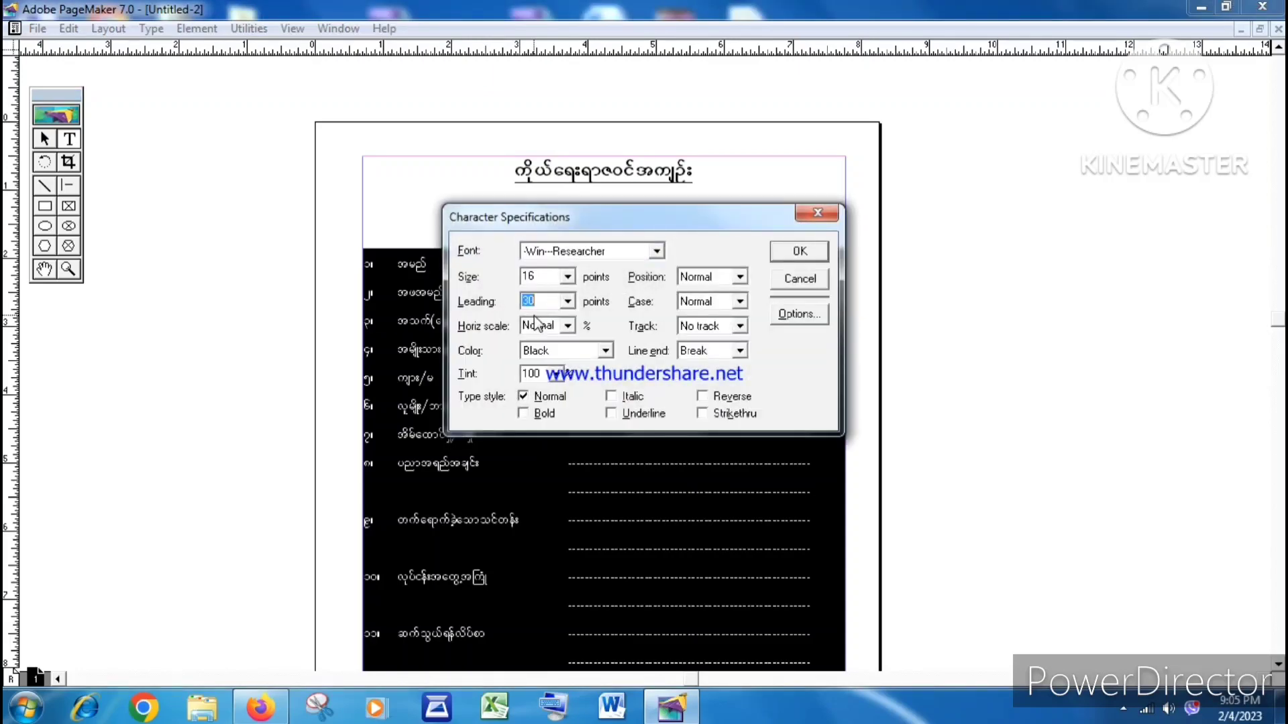
type("35")
key("Return")
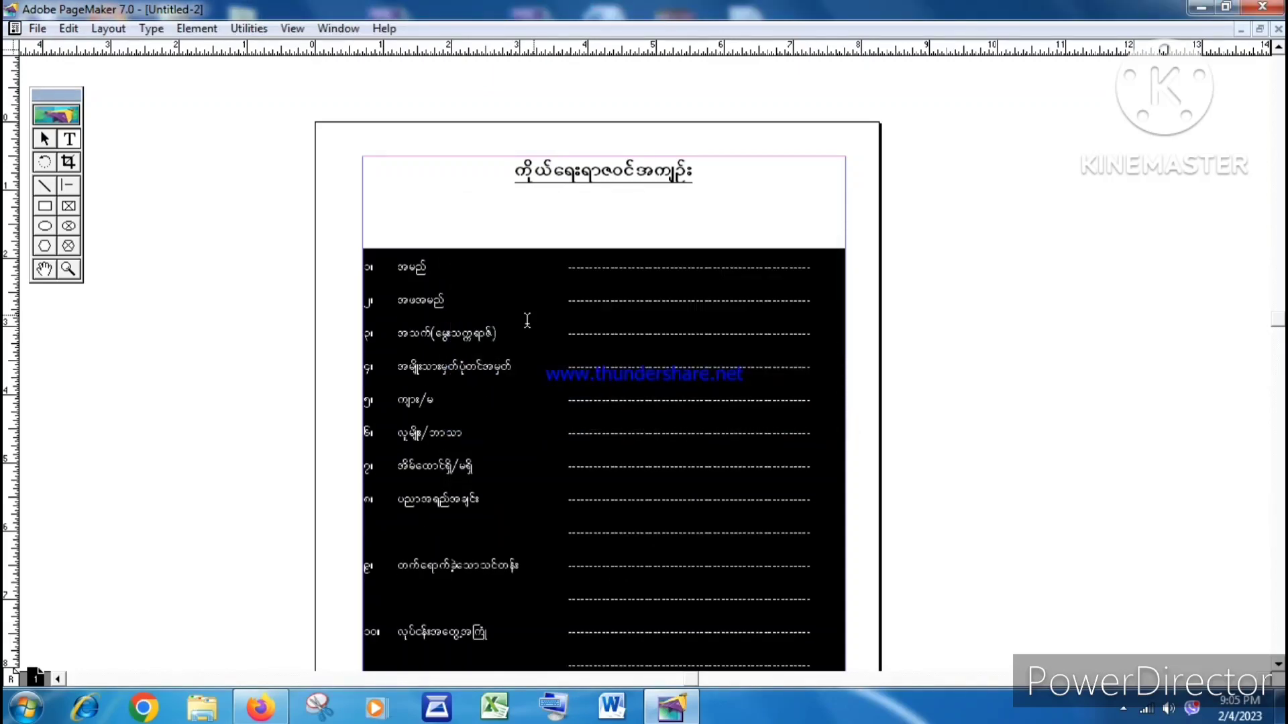
Add a centred text block reading "လက်မှတ်" on the pasteboard beside the lower part of the page
left_click_drag(418, 507, 385, 388)
left_click_drag(385, 257, 361, 288)
left_click_drag(417, 402, 393, 263)
left_click_drag(463, 481, 466, 432)
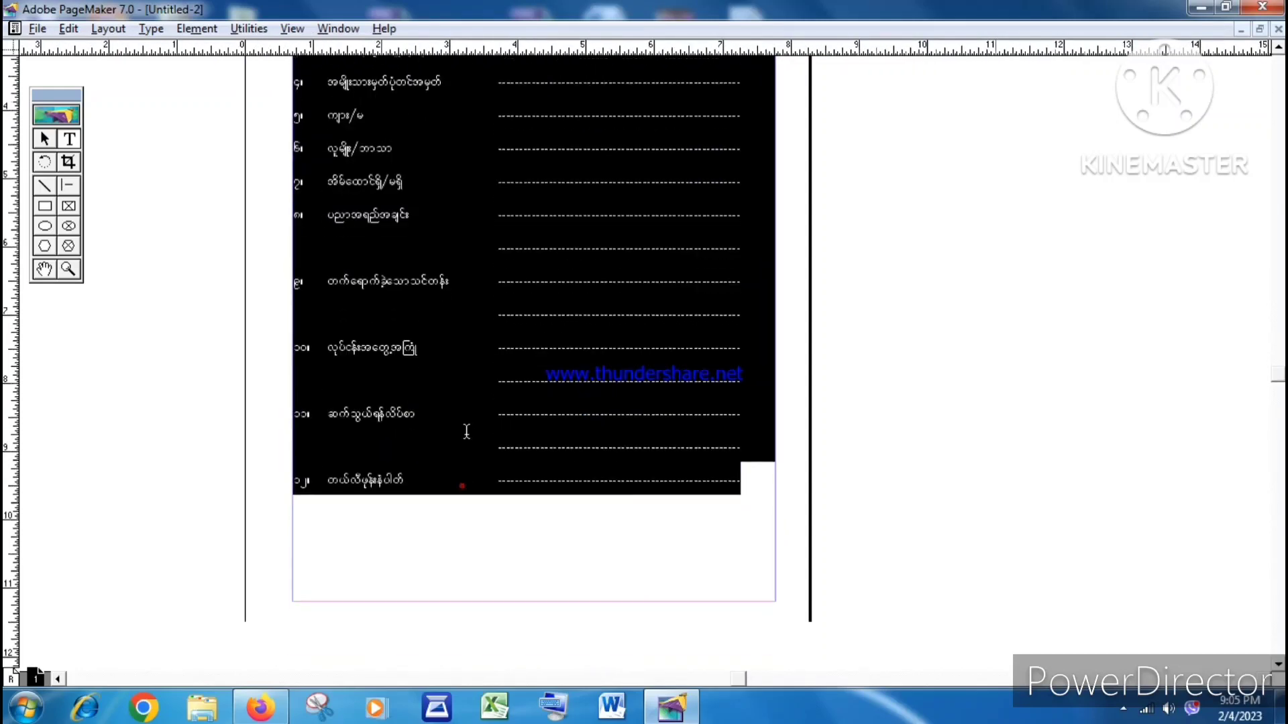
left_click(380, 488)
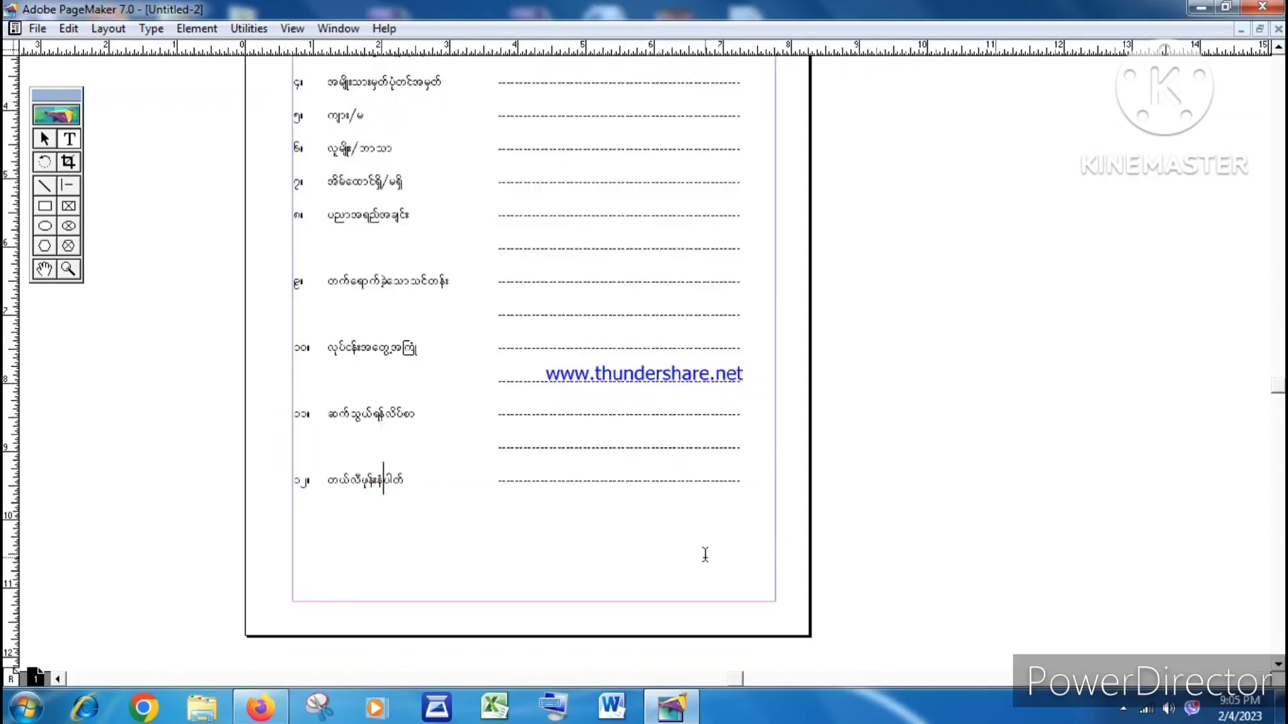
left_click(539, 483)
key("shift+Right")
left_click_drag(882, 479, 1023, 530)
key("ctrl+a")
type("လက်မှတ်")
key("ctrl+a")
key("ctrl+shift+c")
key("F9")
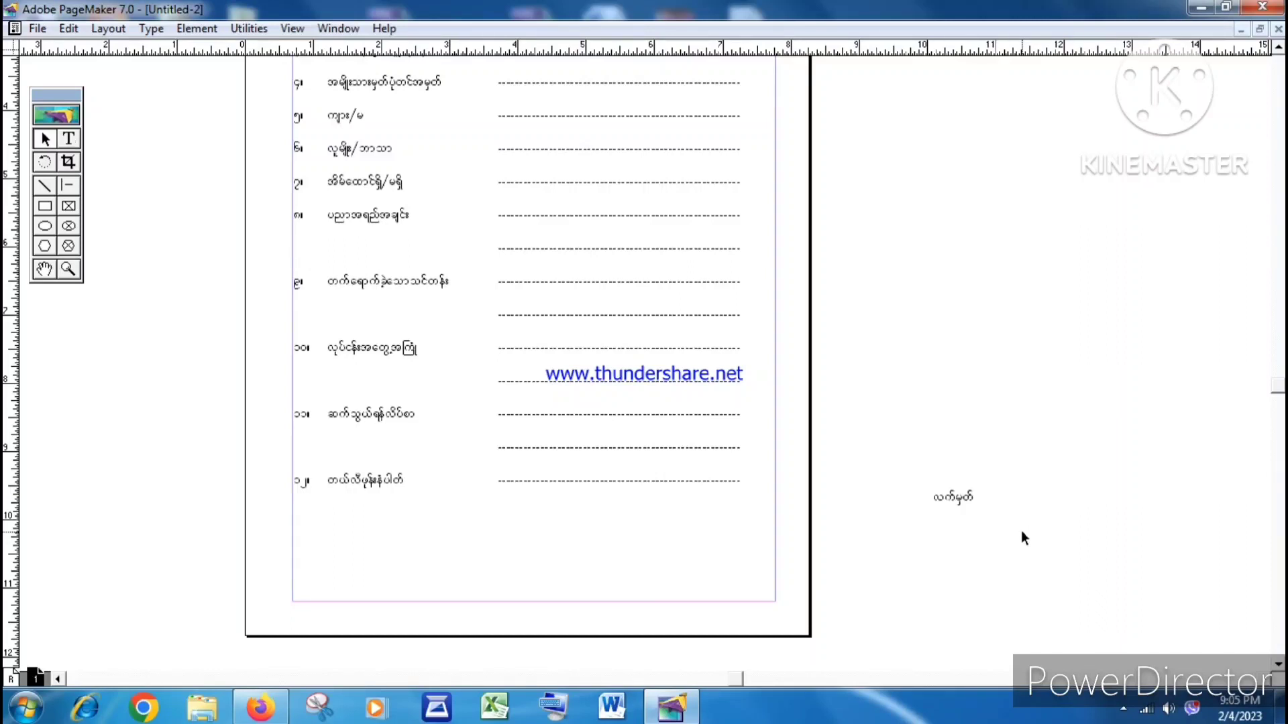
Move the "လက်မှတ်" text block onto the page, below the right part of item ၁၂'s answer line
left_click(957, 495)
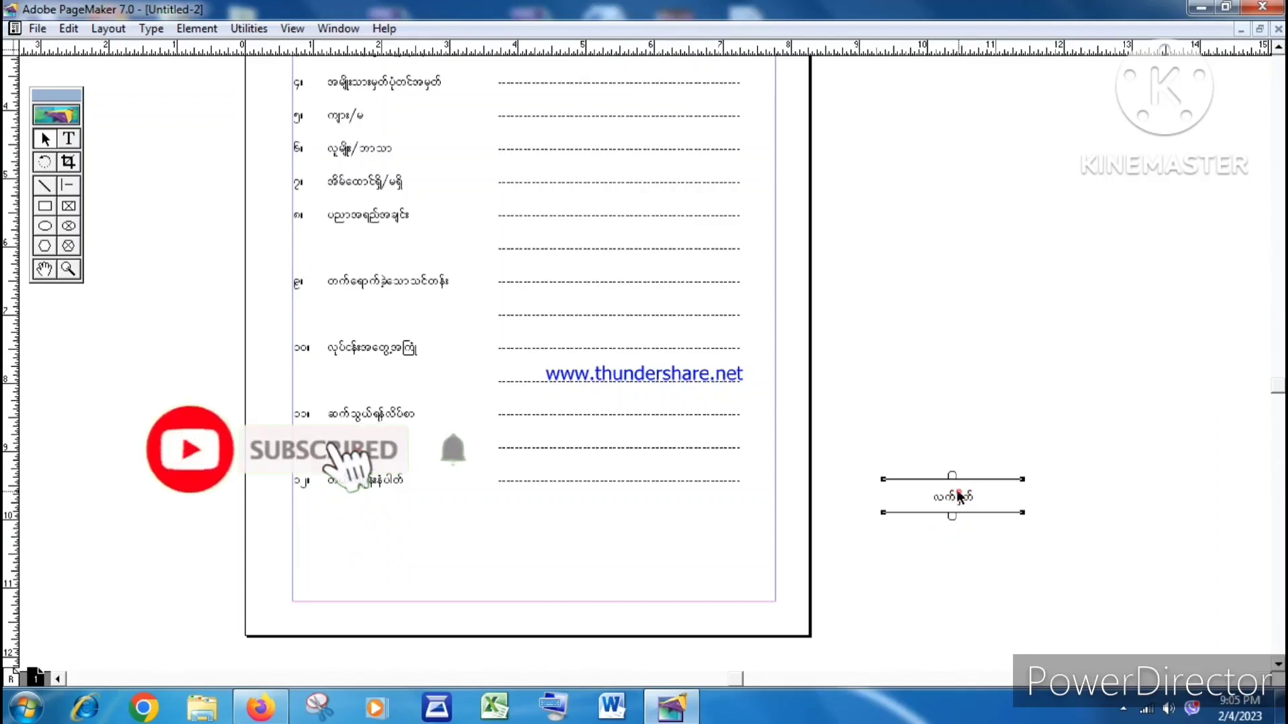
left_click_drag(958, 497, 695, 570)
mouse_move(684, 572)
left_mouse_down()
mouse_move(435, 573)
mouse_move(456, 534)
mouse_move(568, 539)
mouse_move(691, 576)
mouse_move(673, 553)
mouse_move(681, 567)
left_mouse_up()
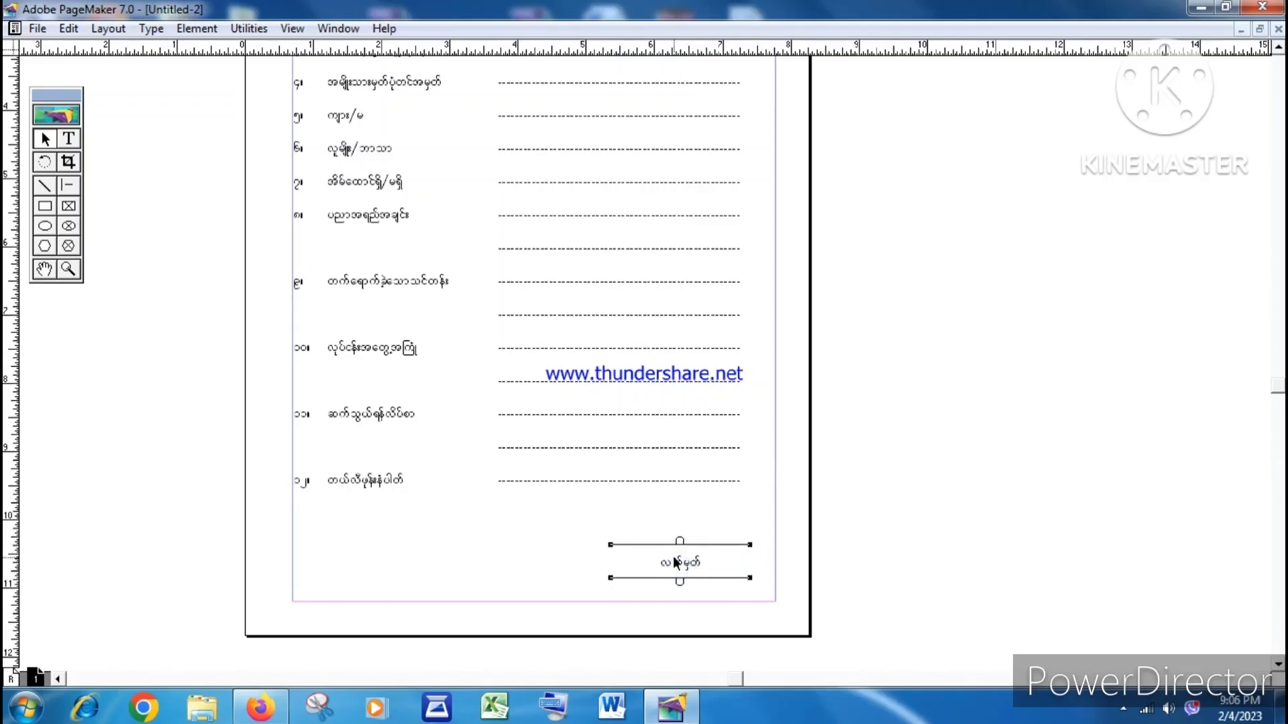
Draw a rectangle about 1.5 in wide and 1.2 in high to the right of the form title
scroll(669, 537, "up", 5)
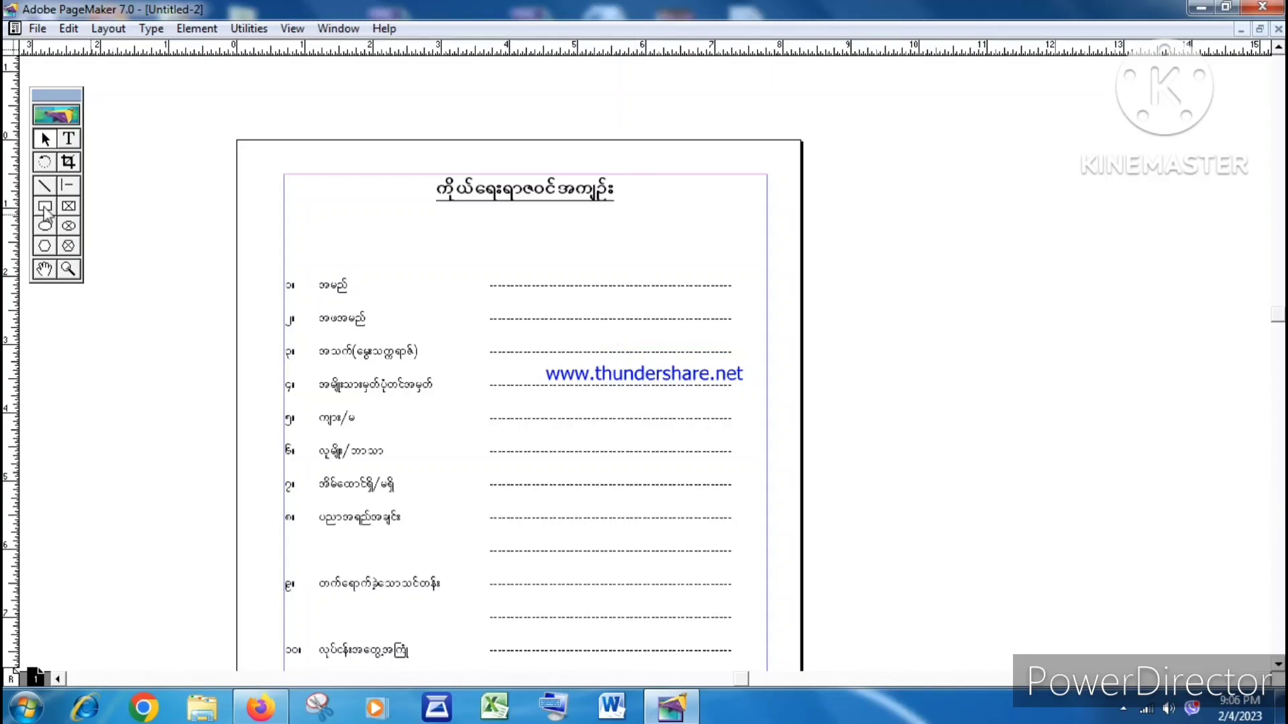
left_click_drag(67, 99, 83, 97)
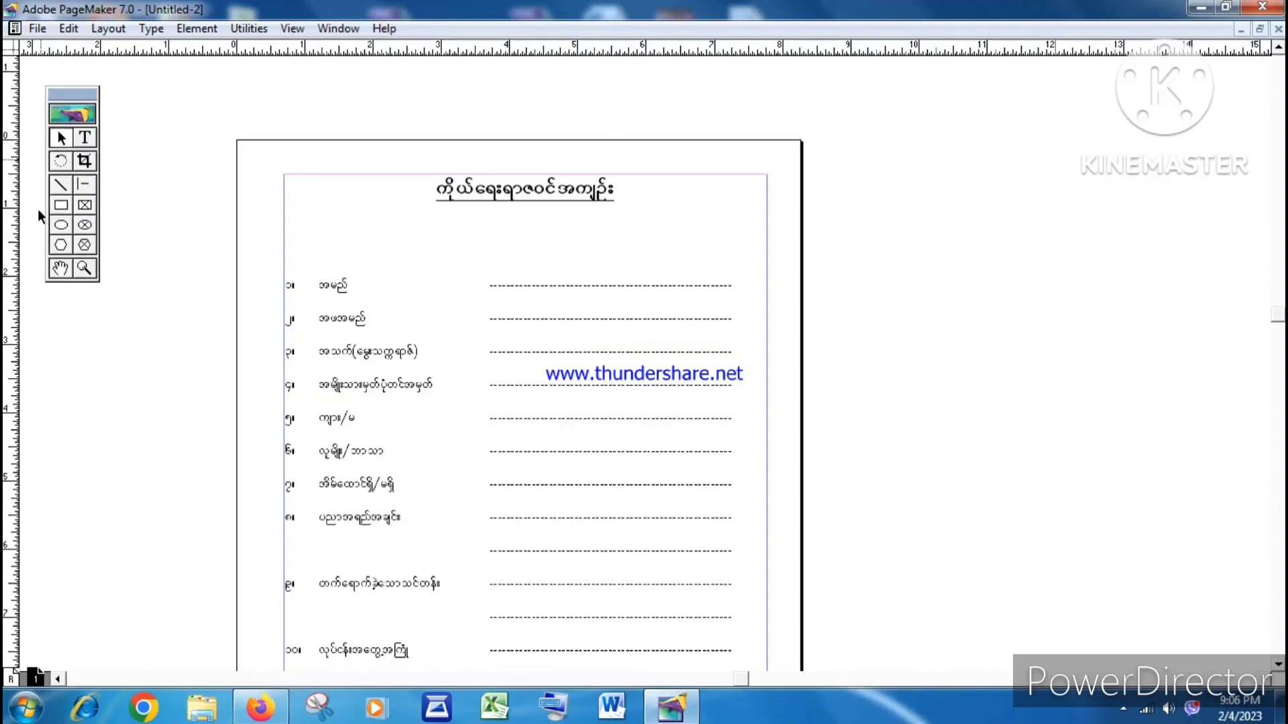
left_click(61, 207)
left_click_drag(644, 193, 748, 271)
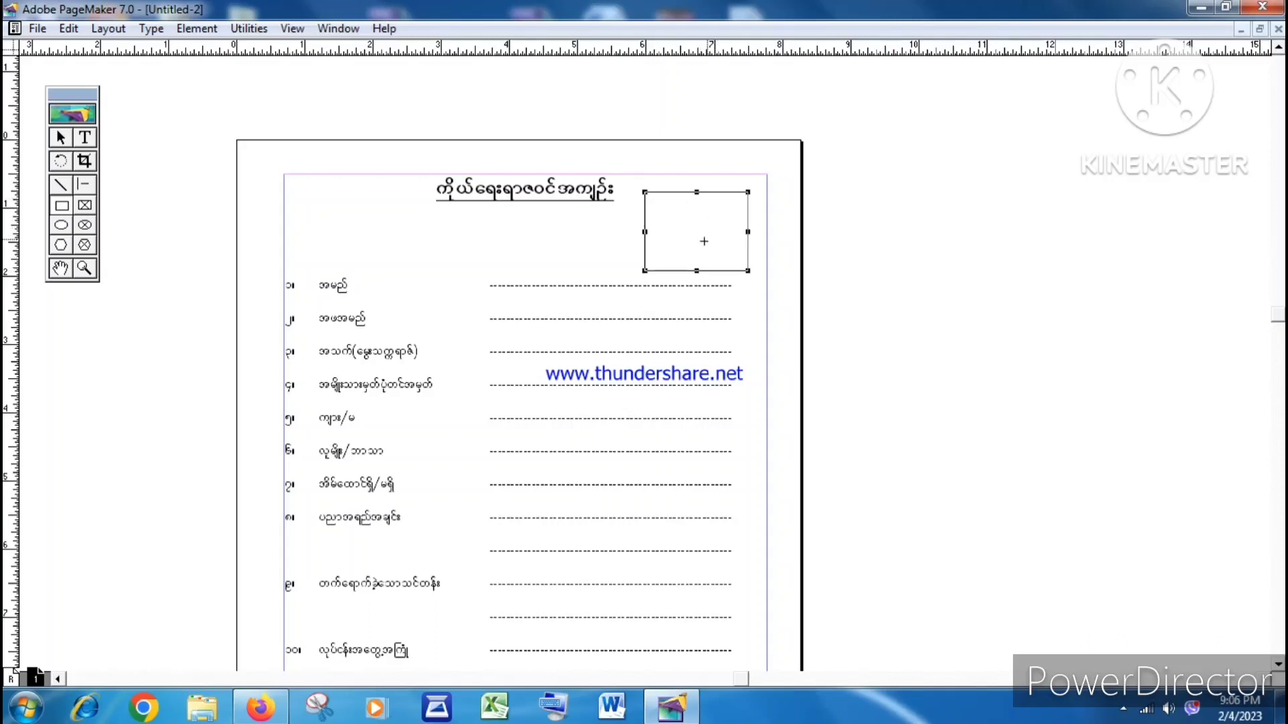
Show the Control Palette and set the photo rectangle's width and height to 1 in each
left_click(287, 30)
mouse_move(325, 30)
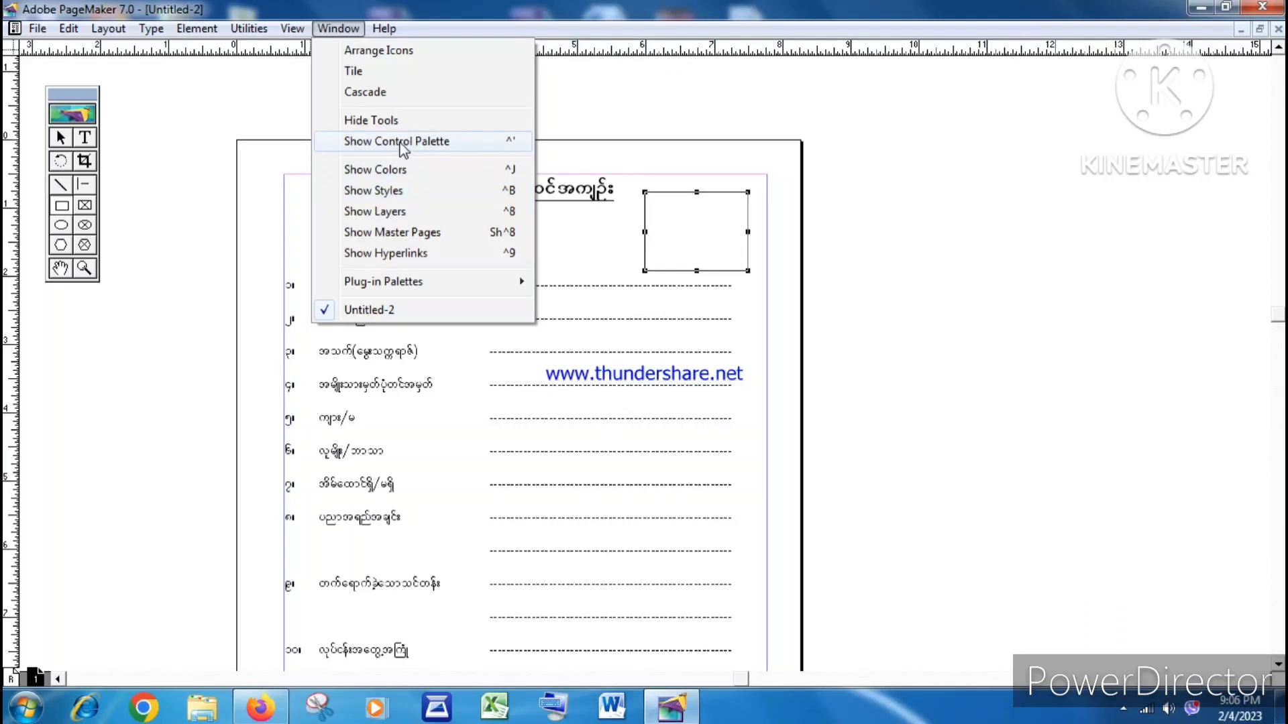
left_click(429, 142)
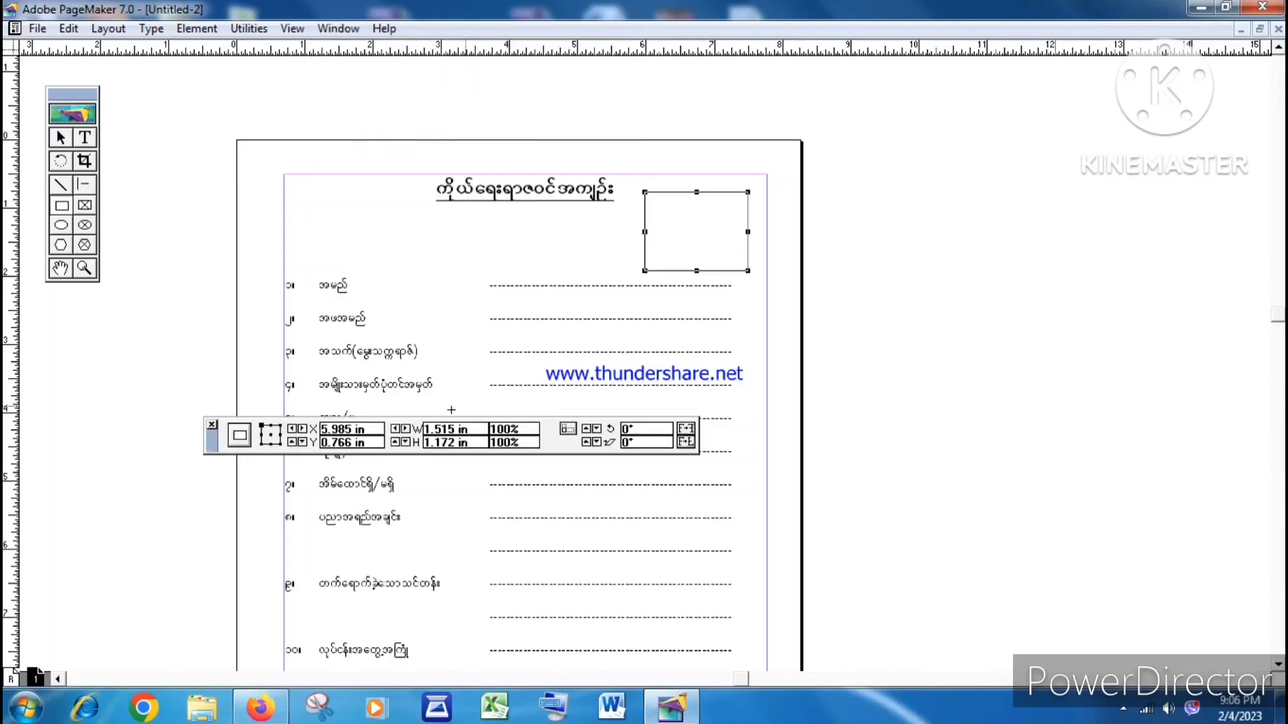
left_click_drag(457, 429, 352, 429)
type("1")
key("Tab")
type("1")
key("Return")
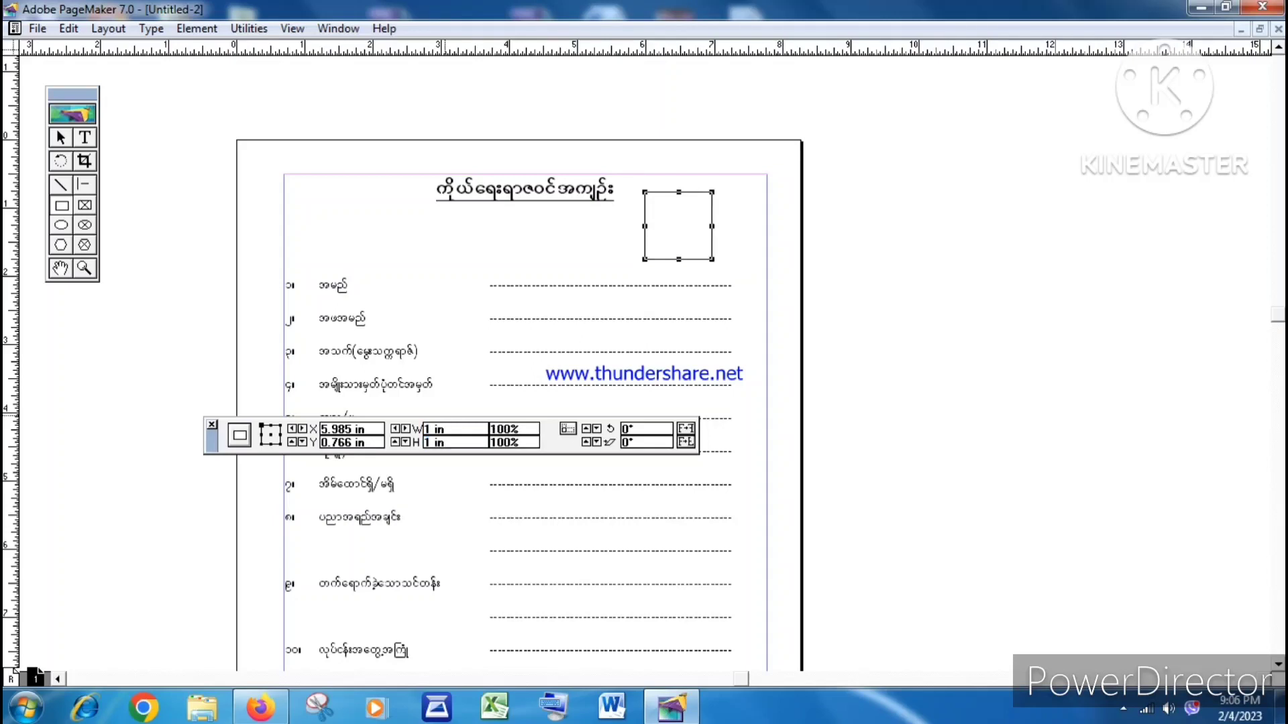
Nudge the 1 in square to the right until its X position is about 6.385 in, and close the Control Palette
left_click(57, 139)
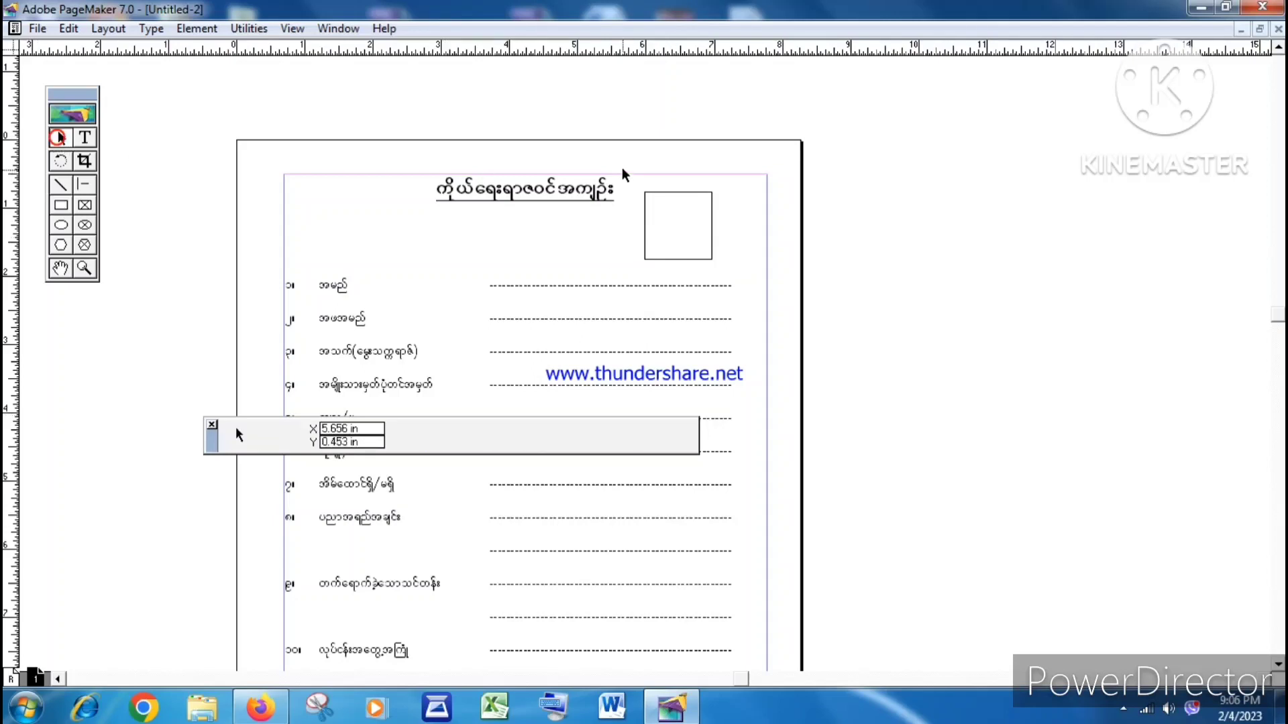
left_click(680, 191)
key("ctrl+Right")
key("ctrl+Right")
key("ctrl+Right")
key("ctrl+Right")
key("ctrl+Right")
key("ctrl+Right")
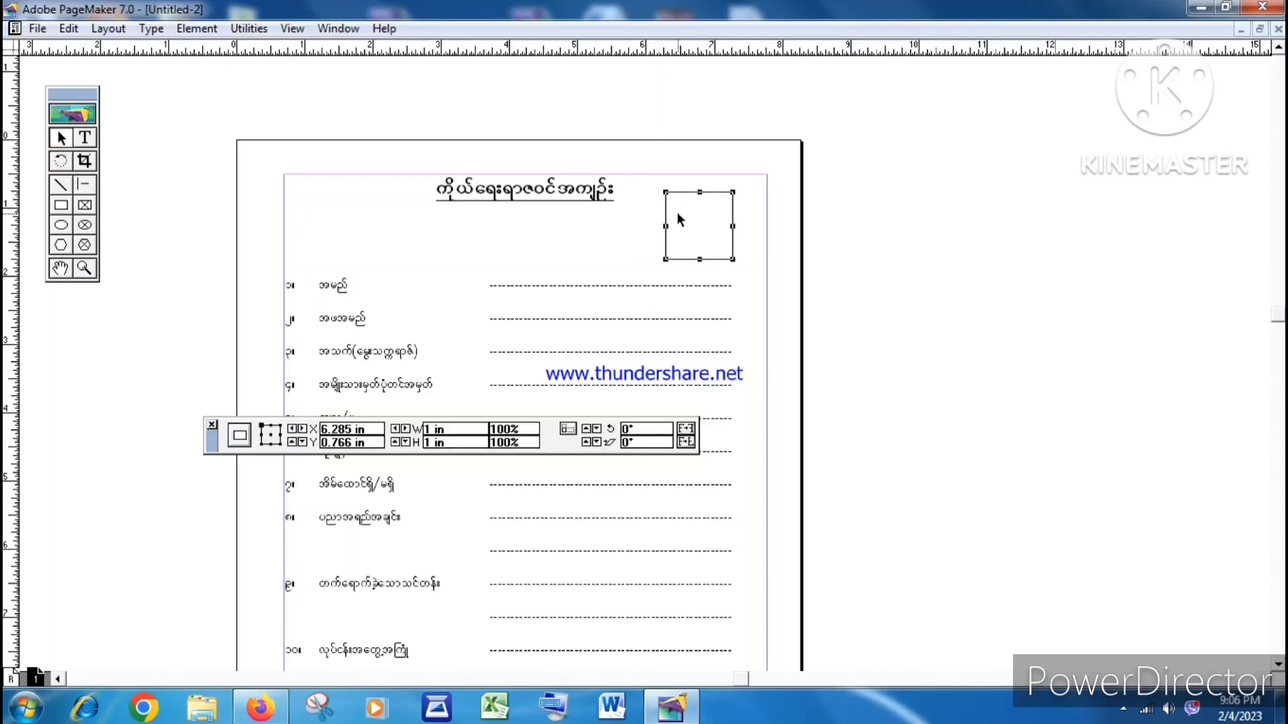
key("ctrl+Left")
key("ctrl+Left")
key("Up")
key("Down")
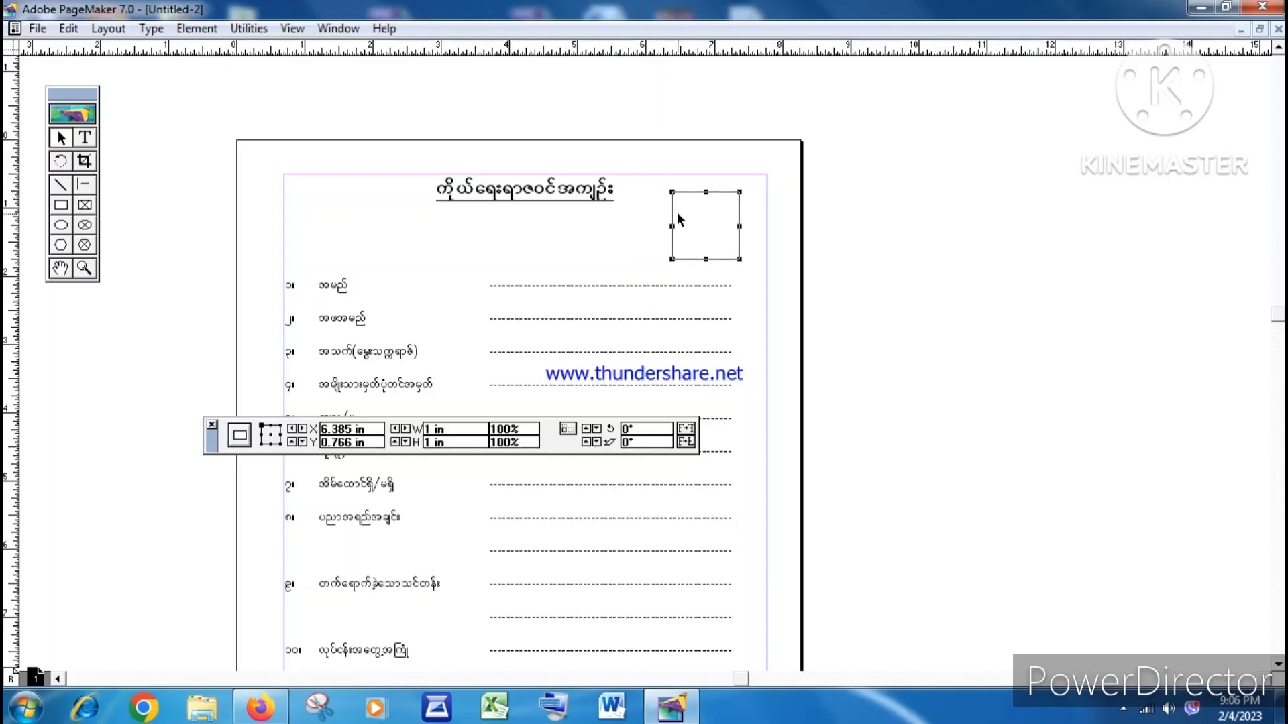
left_click(211, 427)
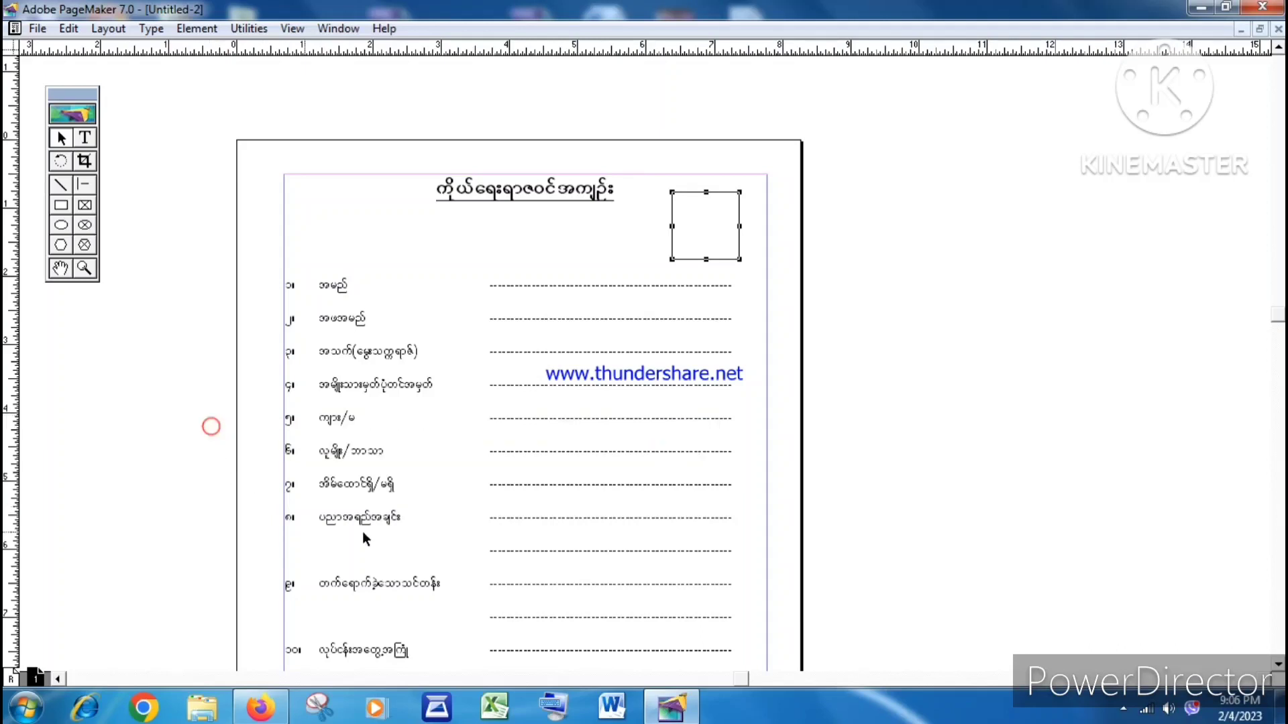
Minimize the program window holding the finished form to show the desktop
key("ctrl+minus")
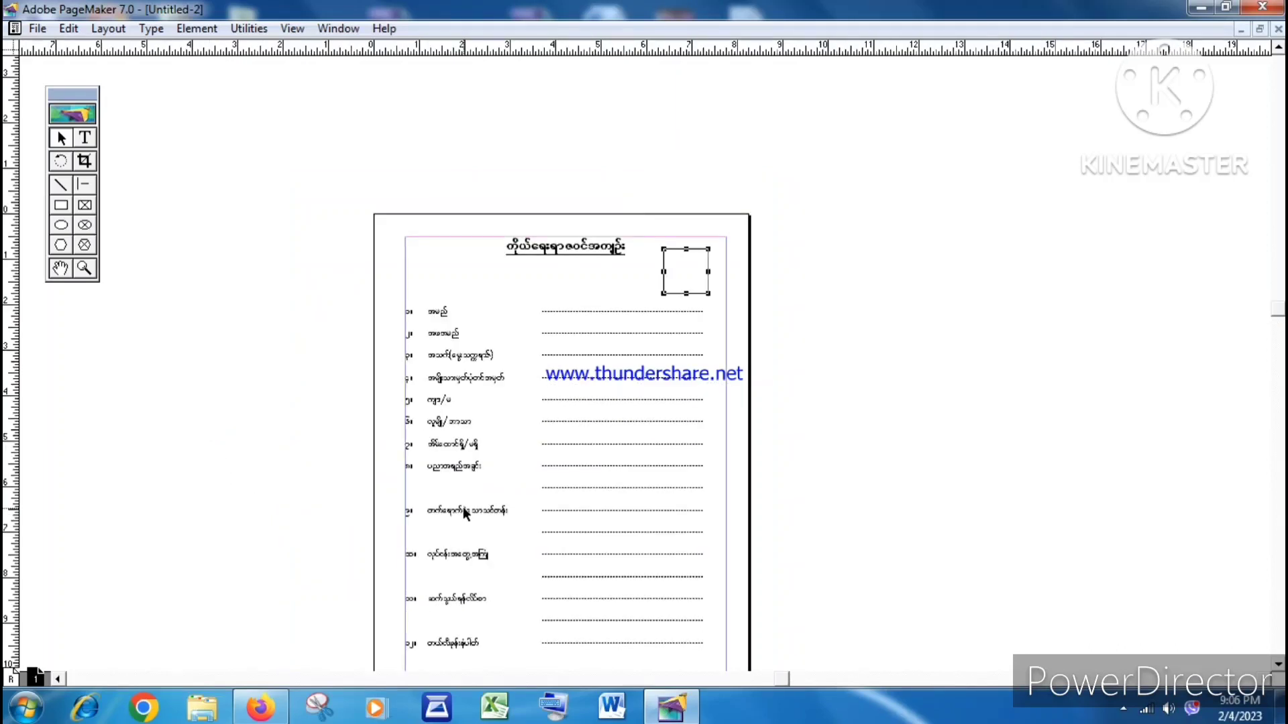
key("ctrl+plus")
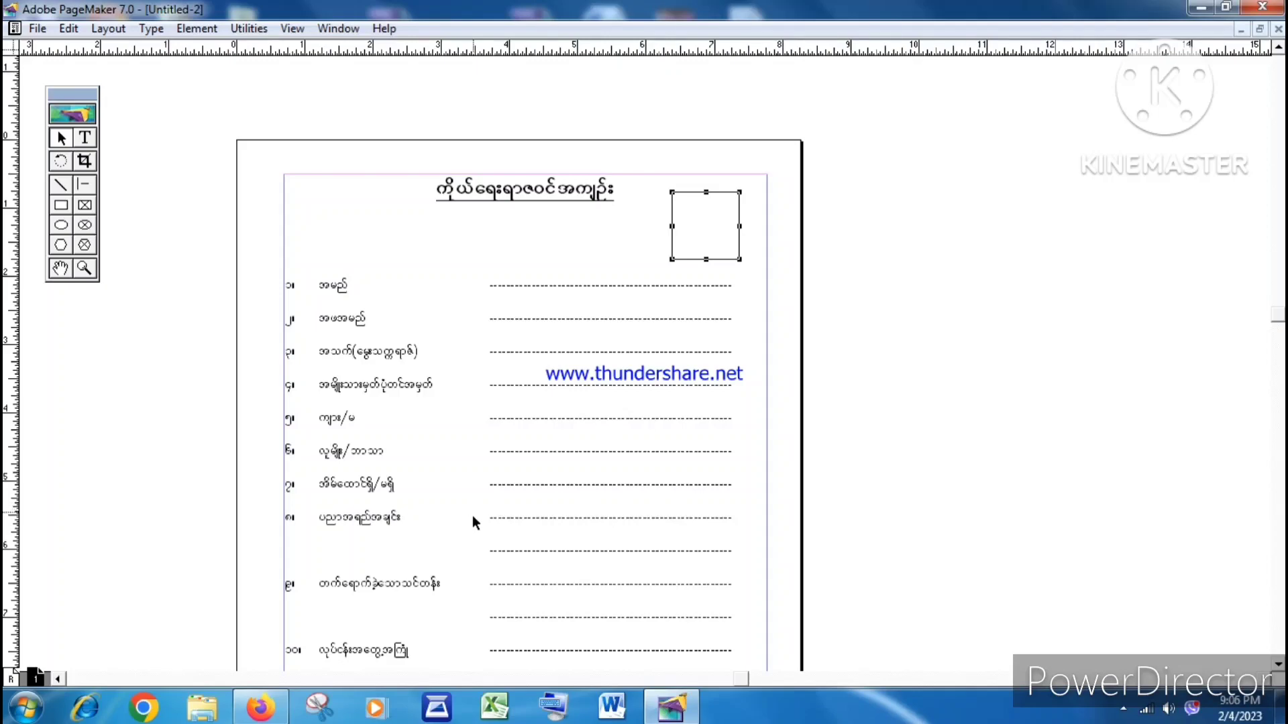
left_click_drag(474, 561, 458, 421)
left_click_drag(443, 510, 443, 421)
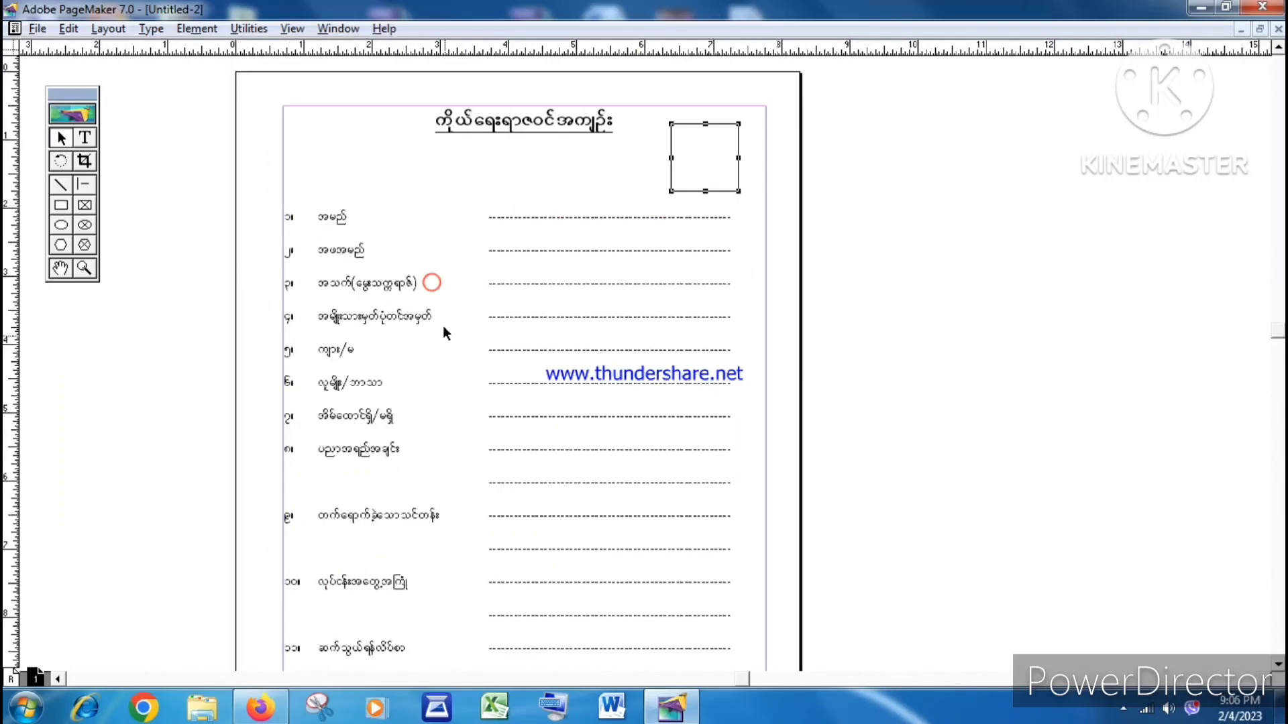
left_click_drag(443, 324, 441, 403)
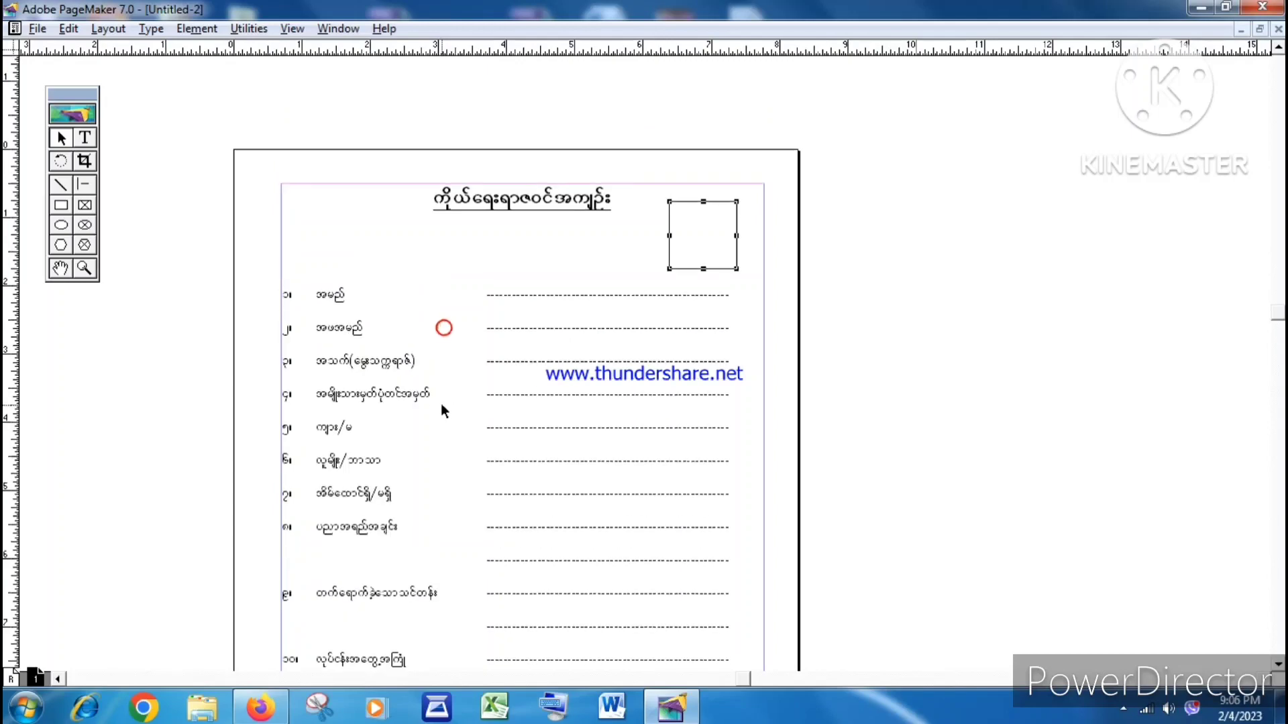
left_click(1200, 8)
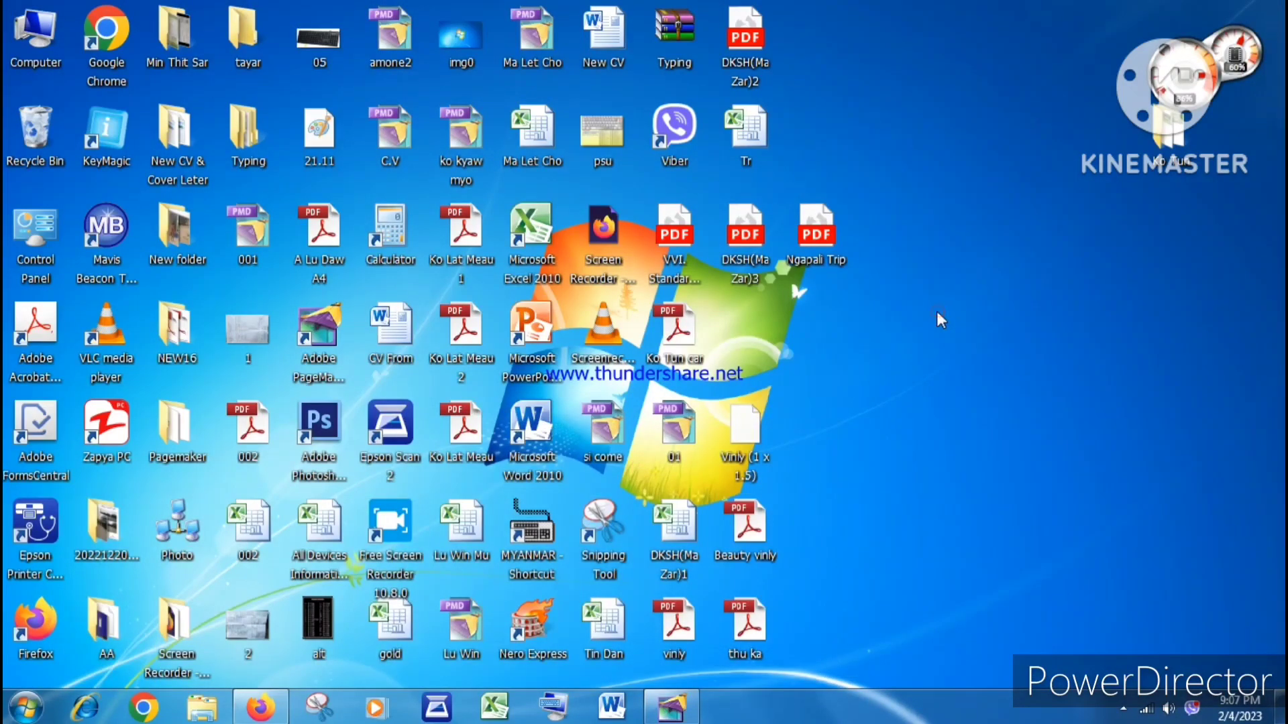